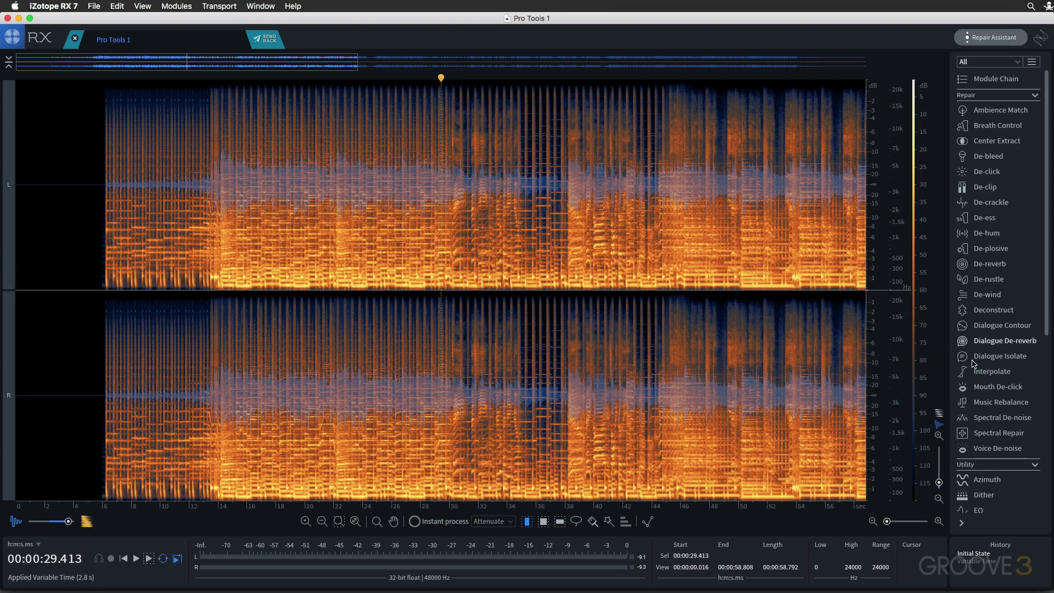
- Open Music Rebalance, move its window aside, and select the song's opening section
click(1000, 402)
drag(605, 110, 571, 128)
drag(64, 256, 419, 279)
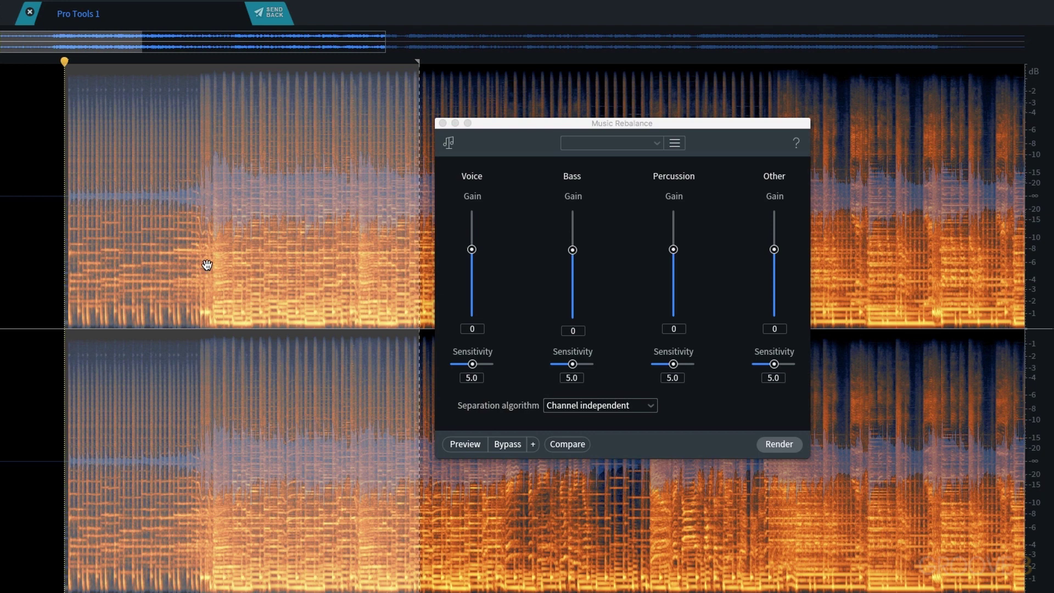
key(space)
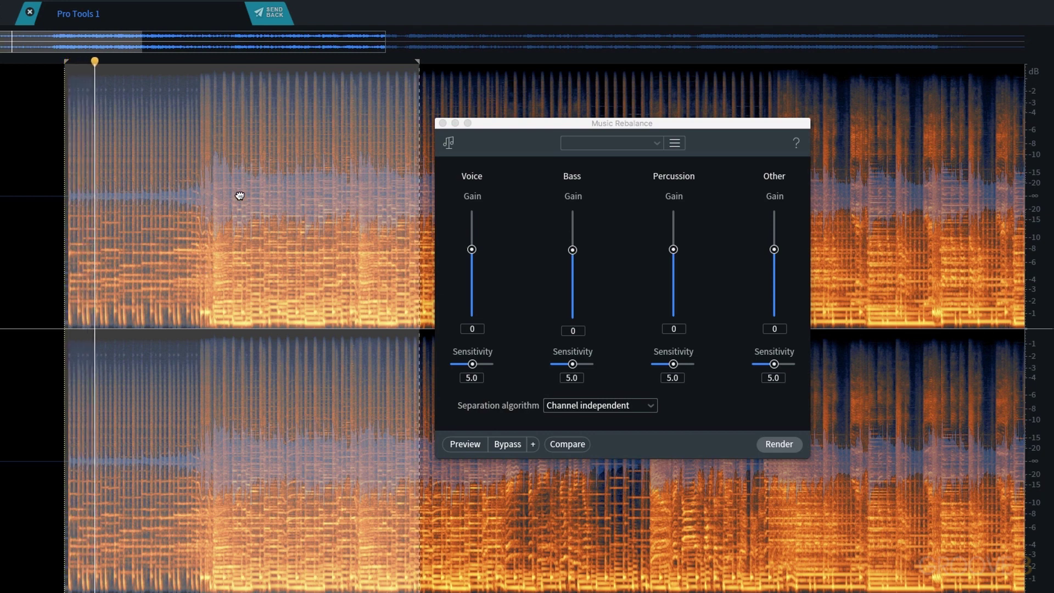
click(239, 203)
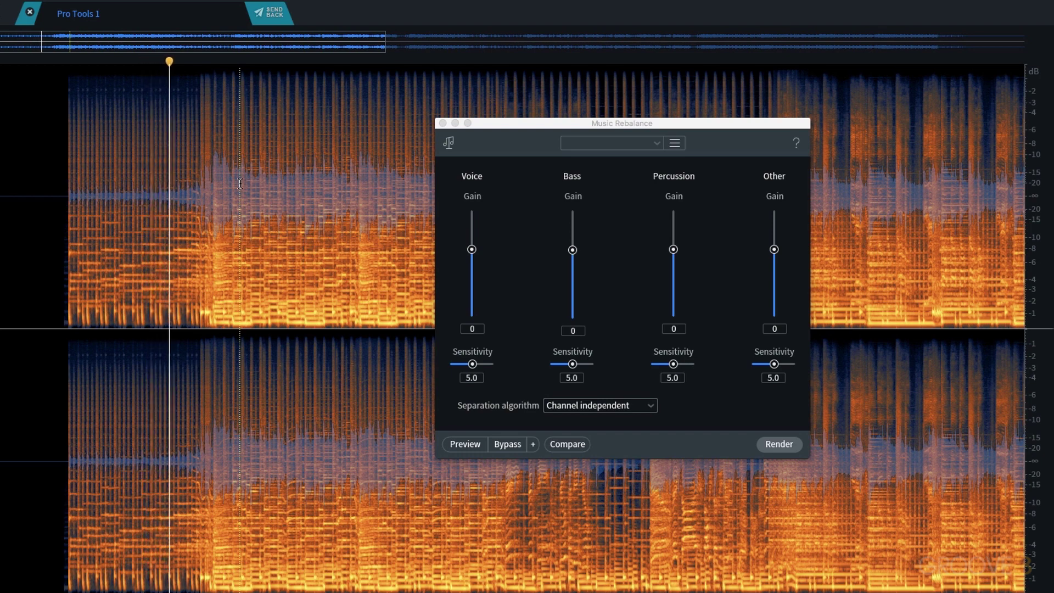
drag(503, 126, 679, 249)
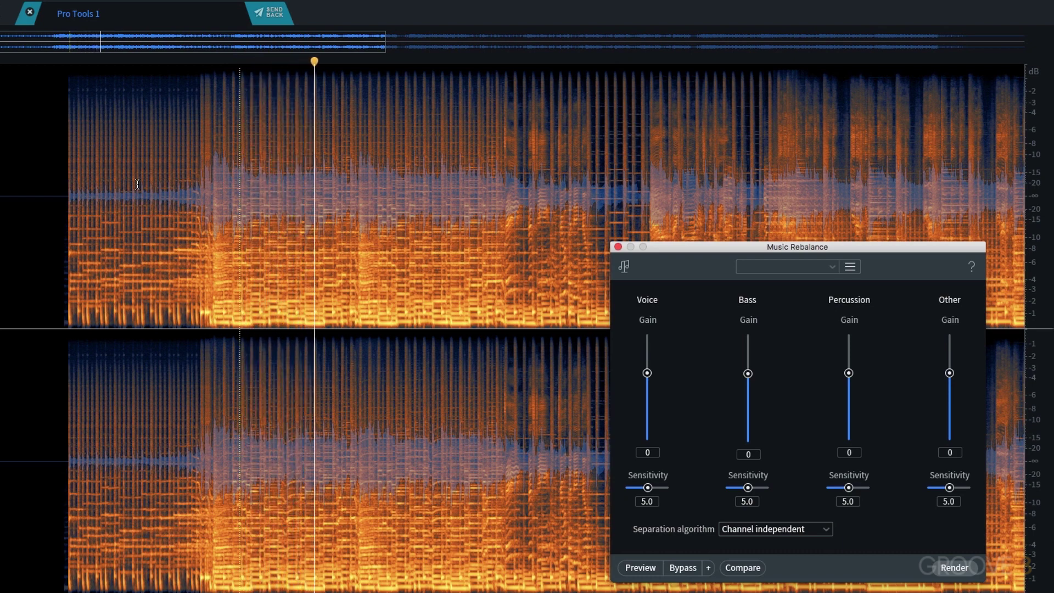
click(512, 159)
key(space)
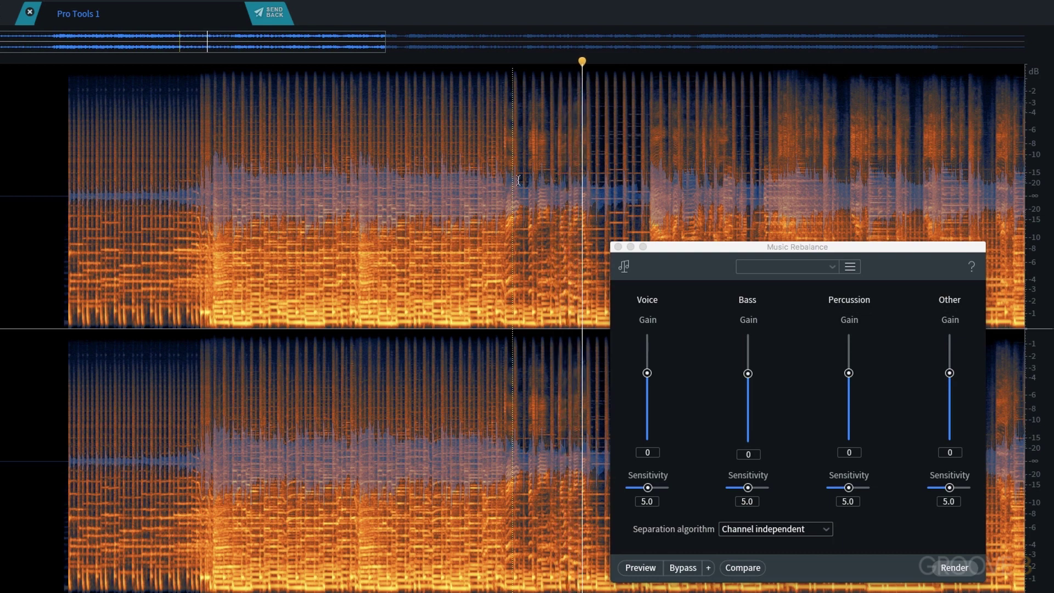
click(770, 147)
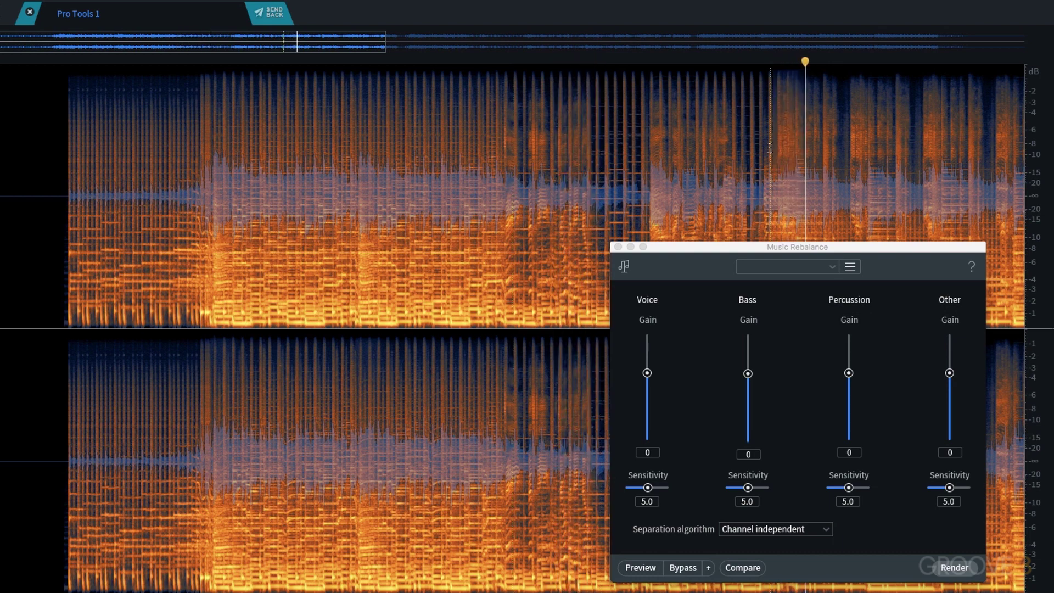
scroll(699, 173, down, 3)
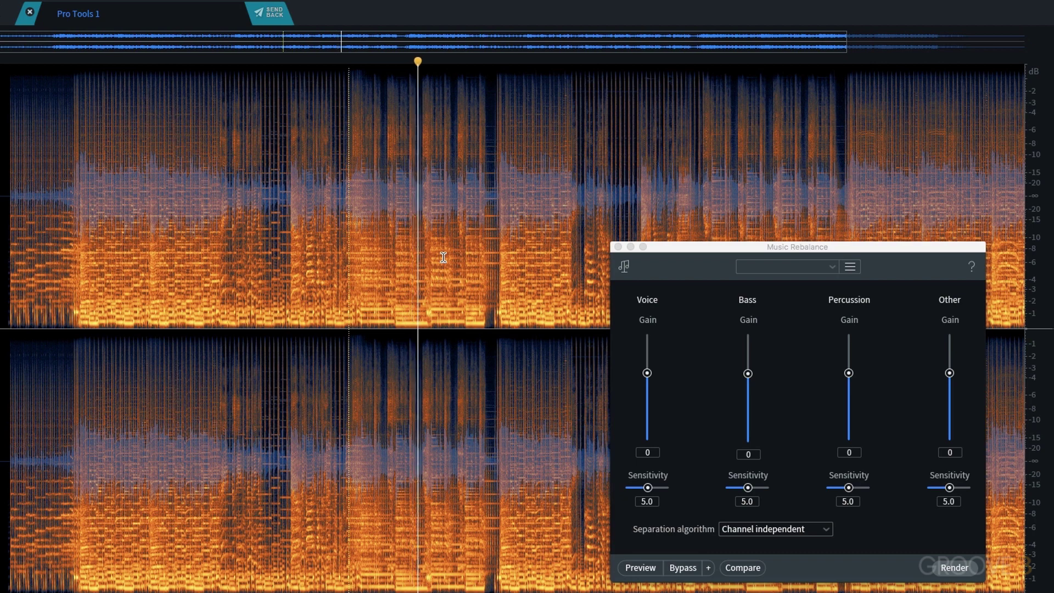
click(496, 151)
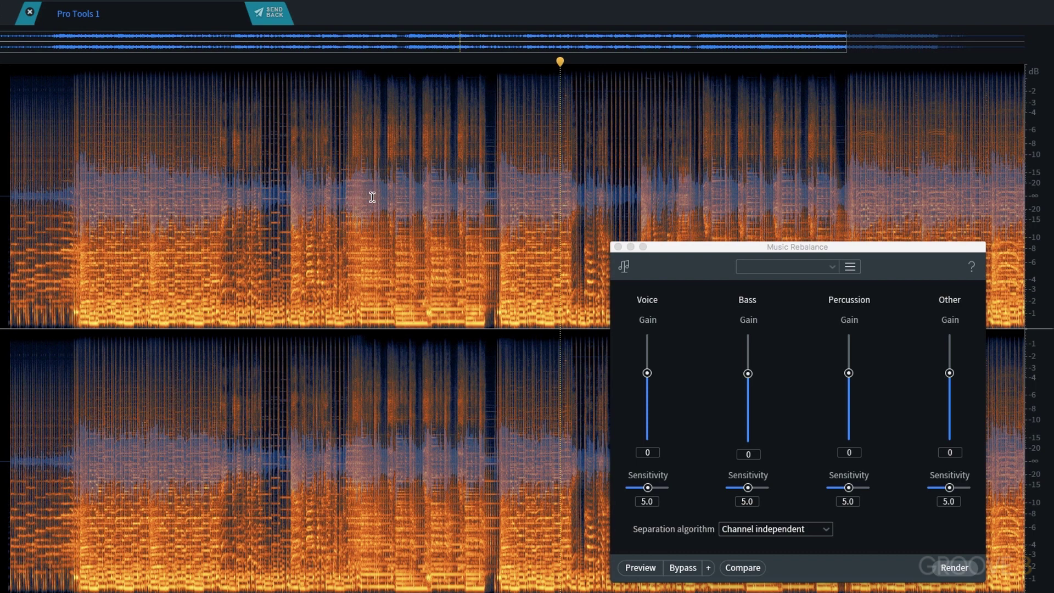
- Select a short passage of the song and play it
drag(389, 195, 496, 188)
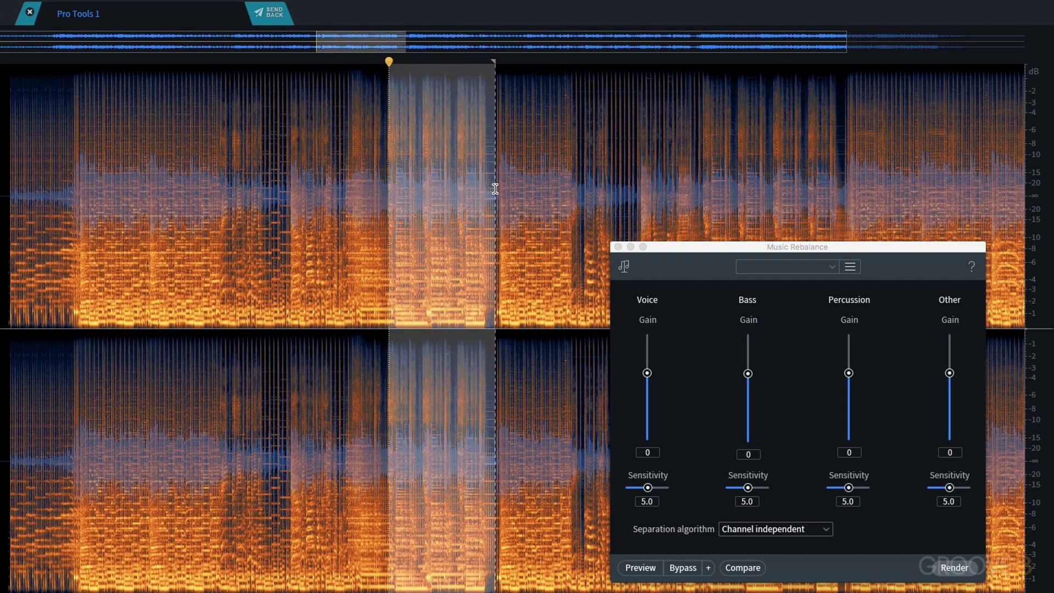
key(space)
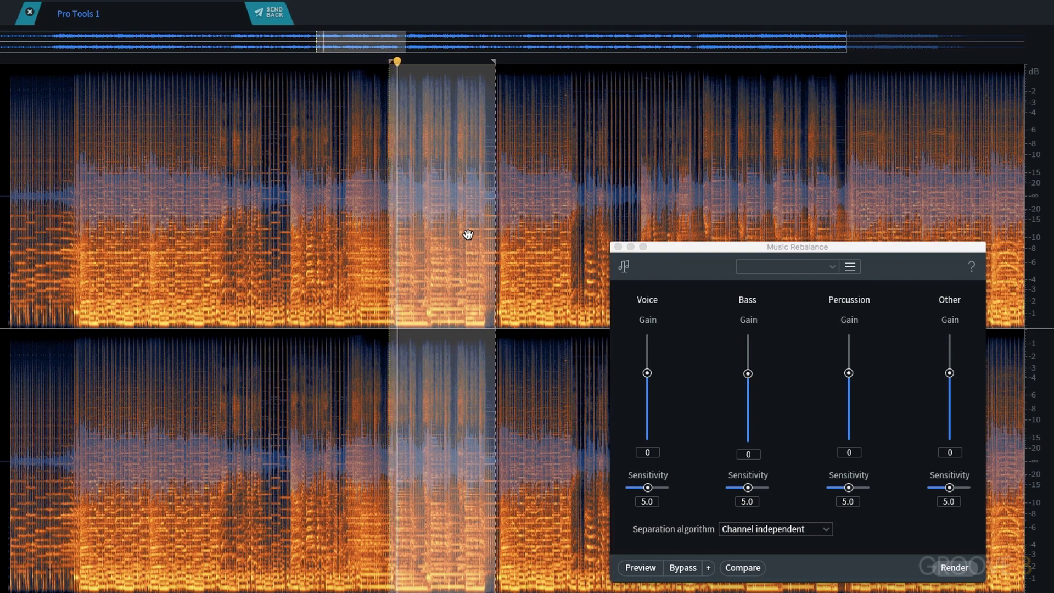
drag(698, 260, 658, 135)
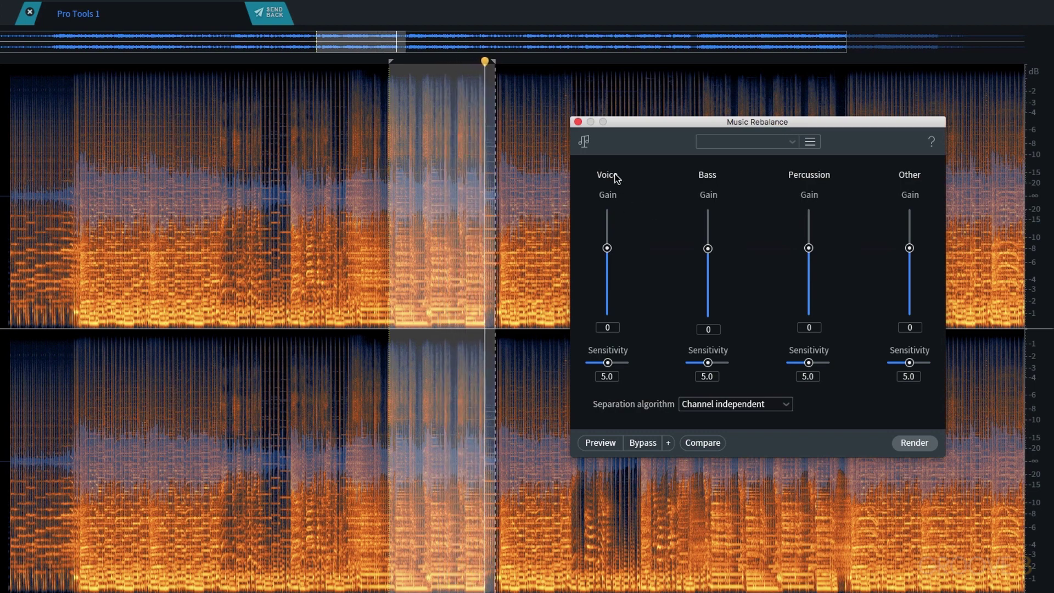
- Set Voice gain to -6 dB, preview it, then lower it to -12 dB
click(607, 327)
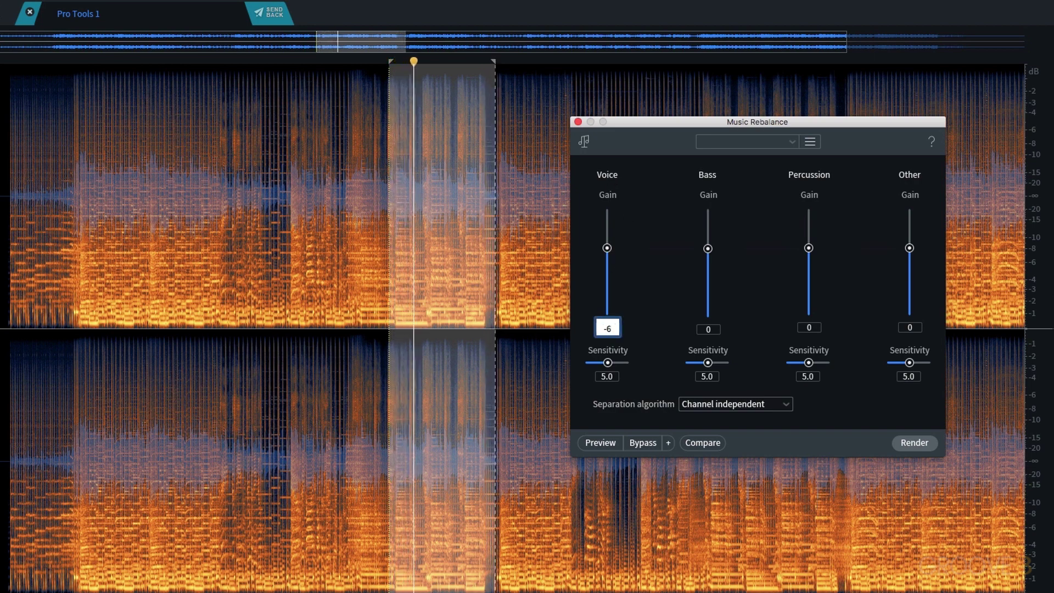
key(Return)
click(608, 440)
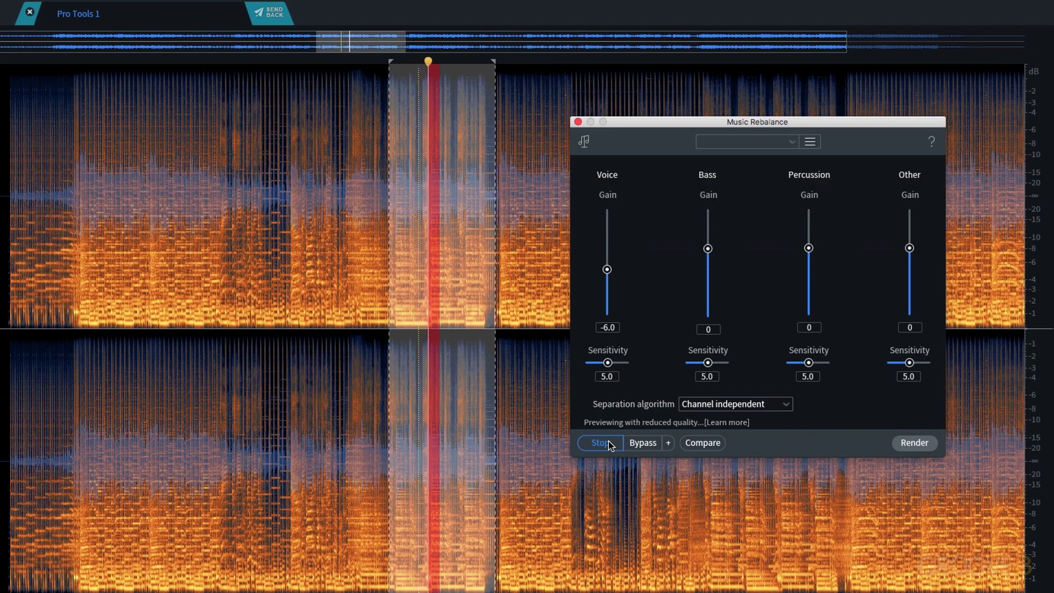
click(606, 328)
text(-12)
key(Return)
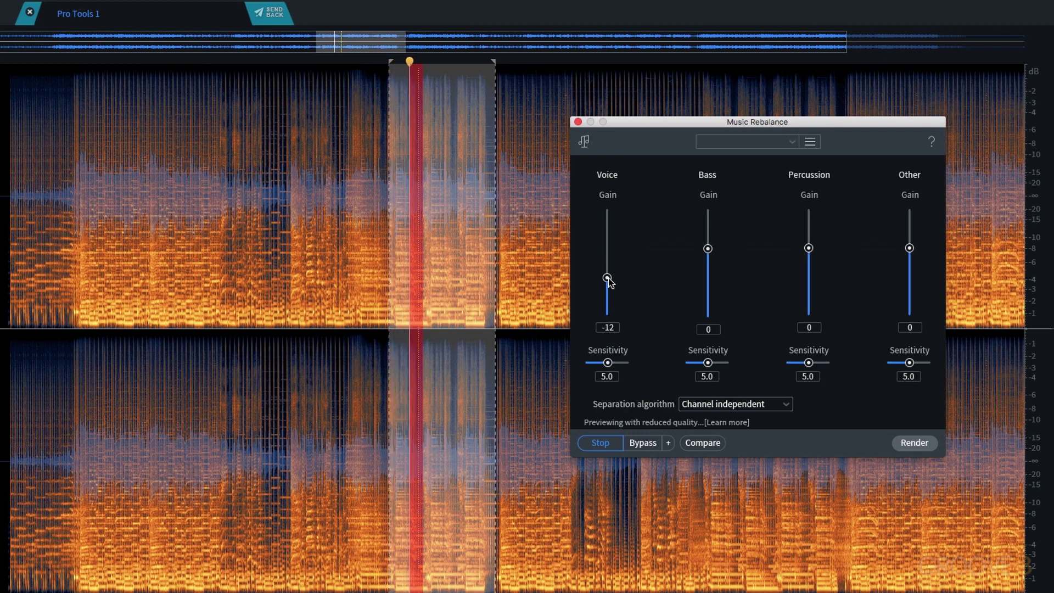
- Drop Voice gain to -Inf, compare against Bypass, then reset Voice gain to 0 dB
drag(607, 279, 607, 316)
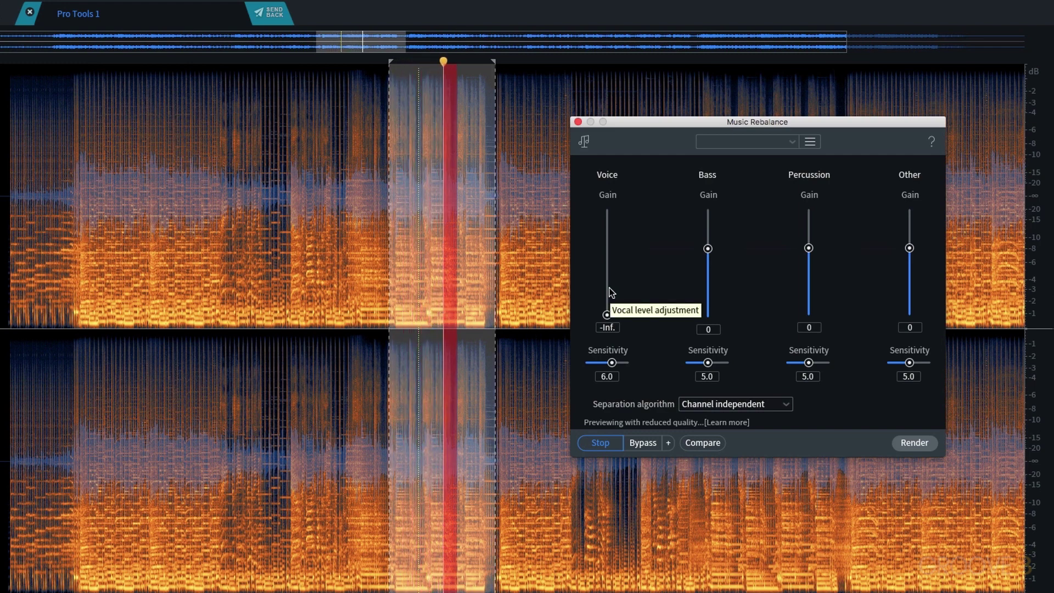
click(642, 444)
click(643, 444)
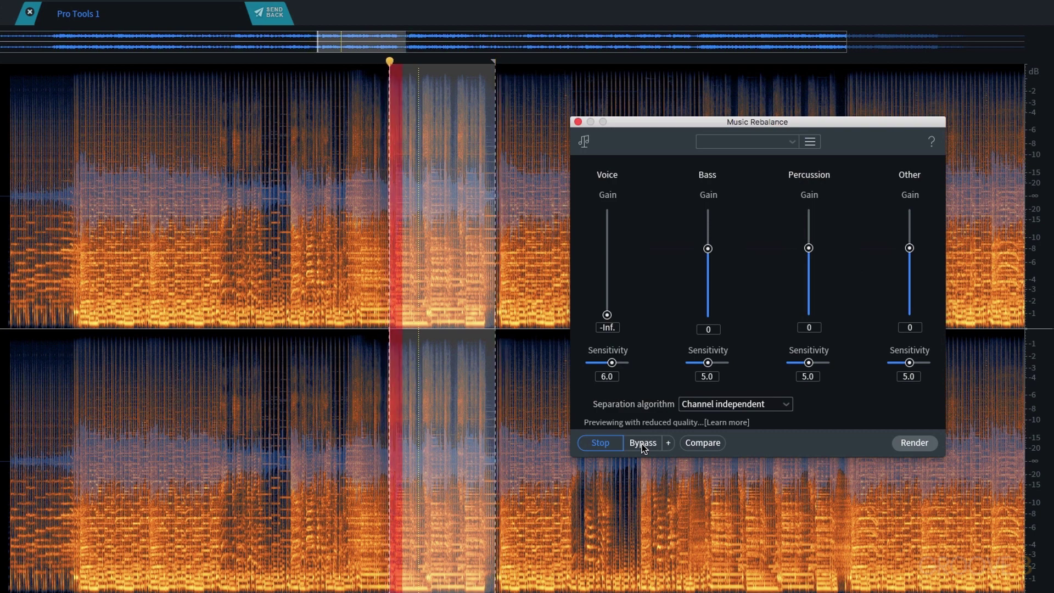
key(space)
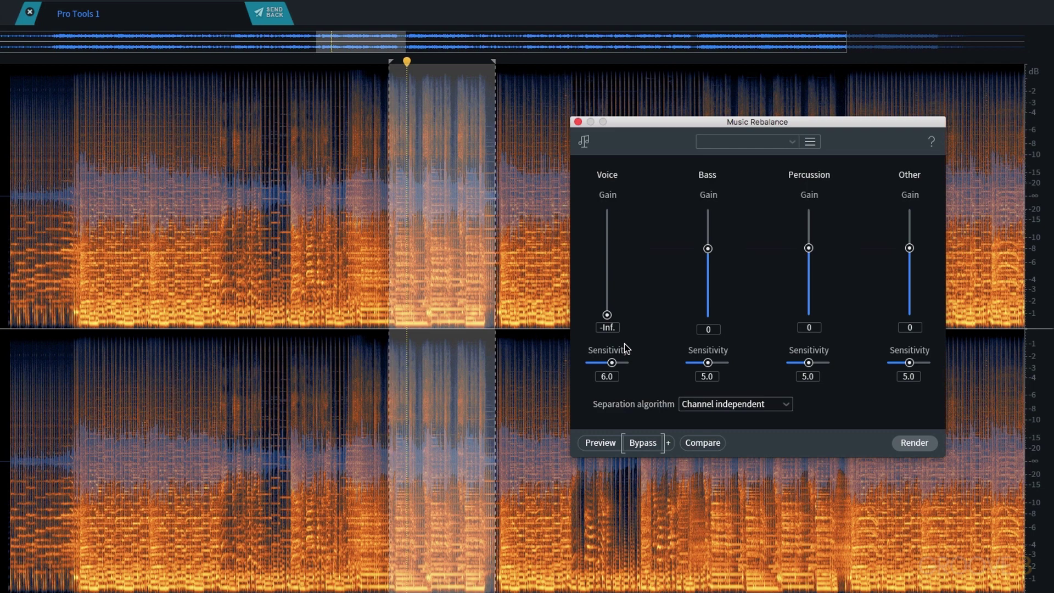
alt+click(607, 318)
key(space)
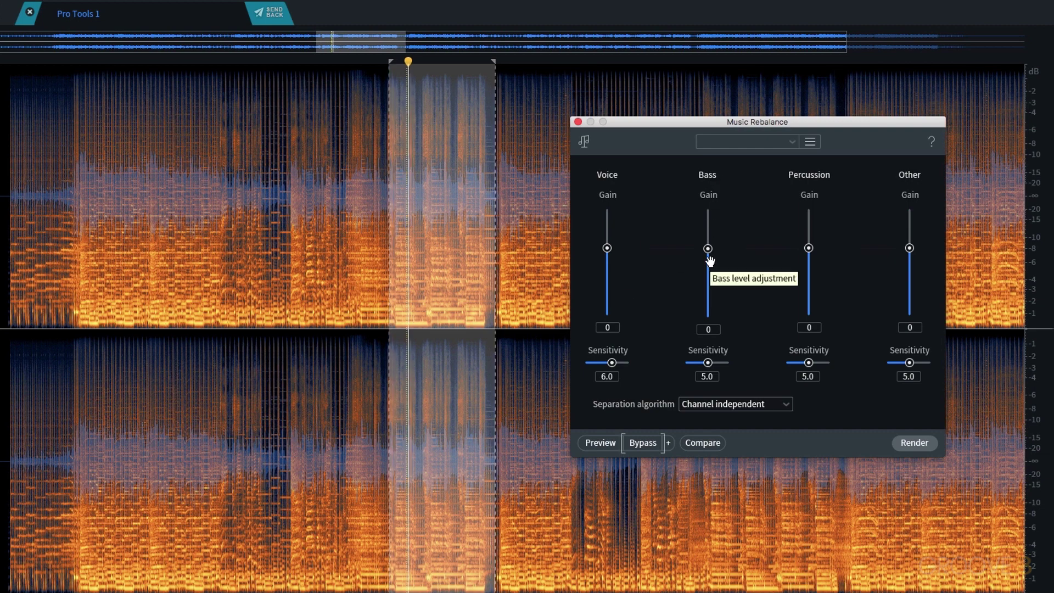
- Preview the passage while lowering Bass gain to -19 dB, then to -Inf
click(600, 442)
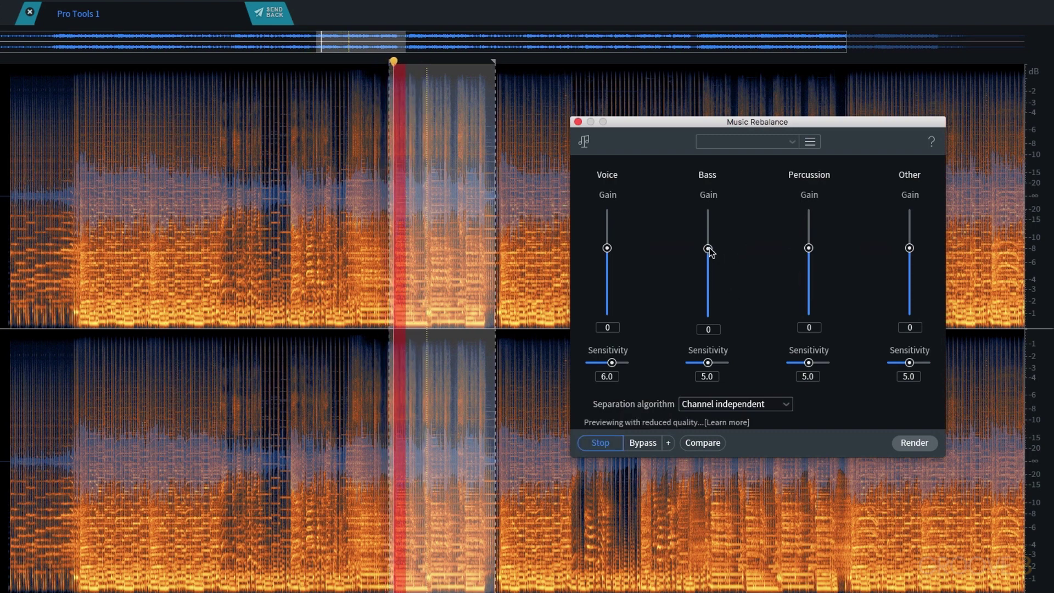
drag(708, 248, 708, 286)
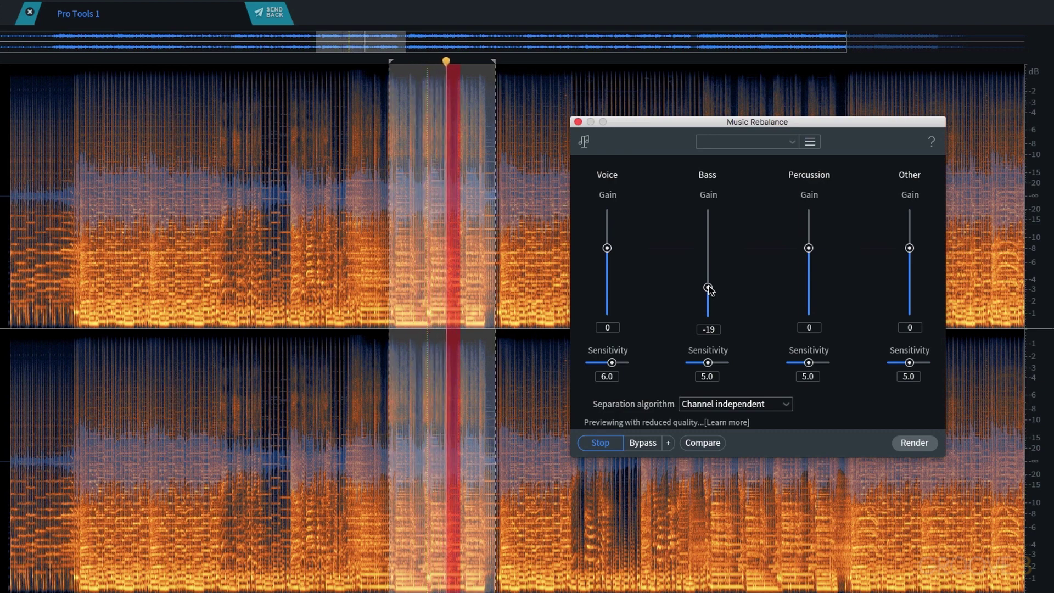
drag(708, 287, 727, 304)
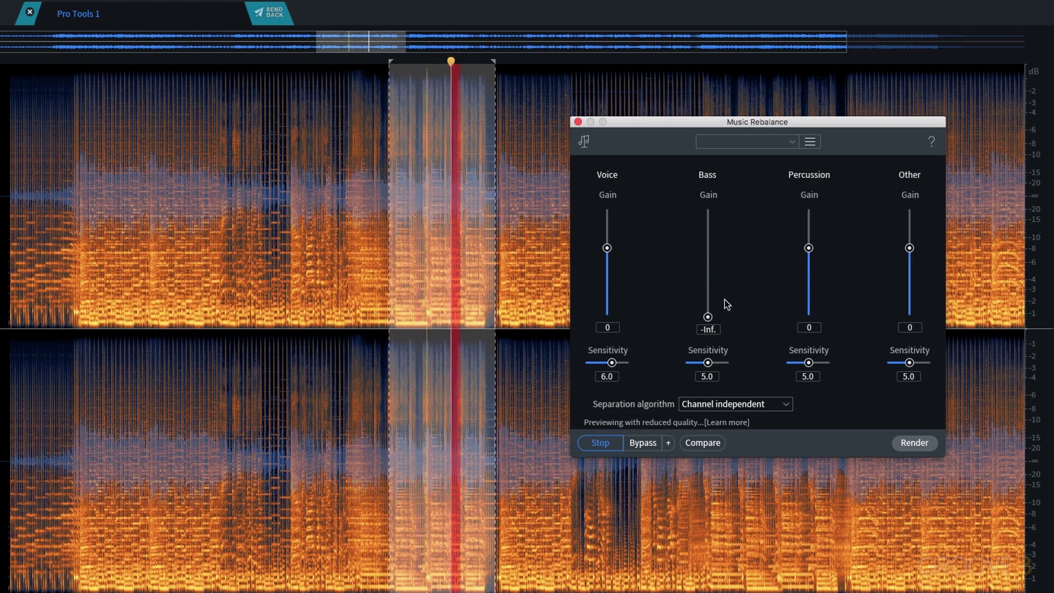
- Reset Bass gain to 0, try a +2 dB boost, then return it to 0
click(707, 329)
text(0)
key(Return)
click(708, 328)
text(2)
key(Return)
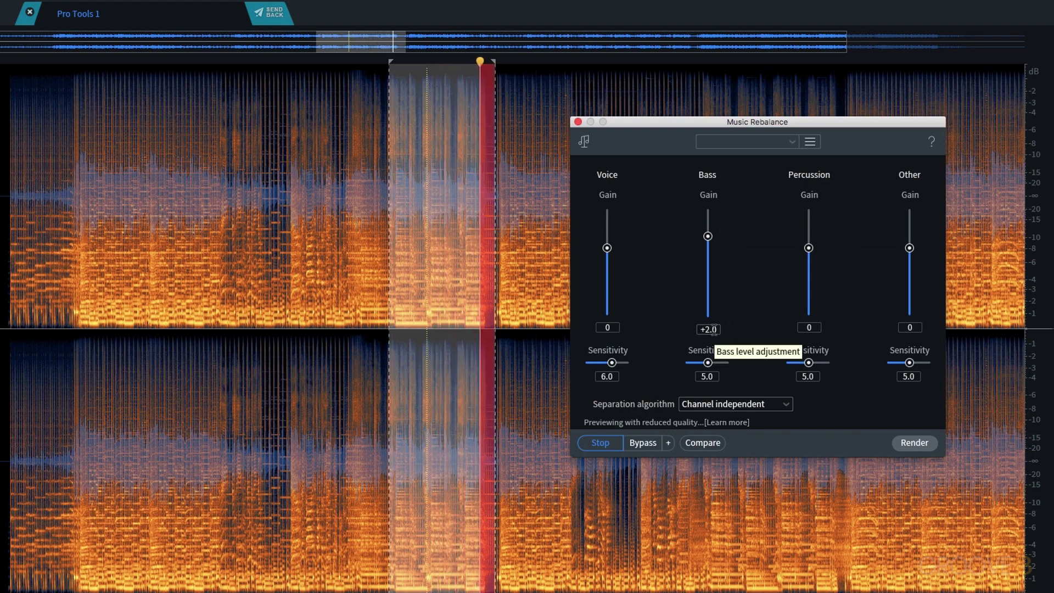
click(708, 328)
text(0)
key(Return)
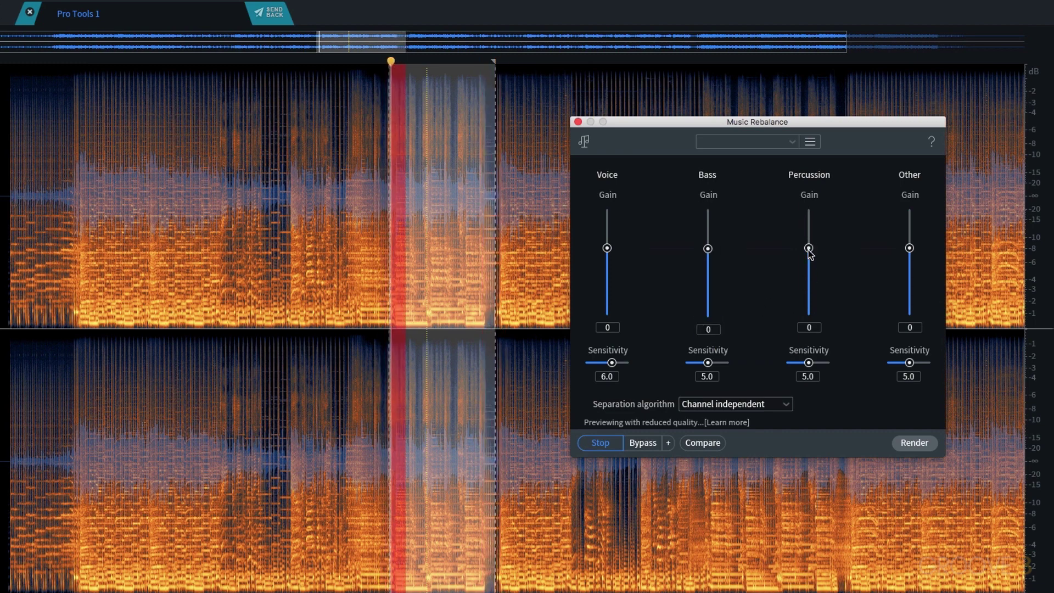
- Mute the percussion, reset it, then set Percussion gain to +1 dB
drag(808, 248, 847, 329)
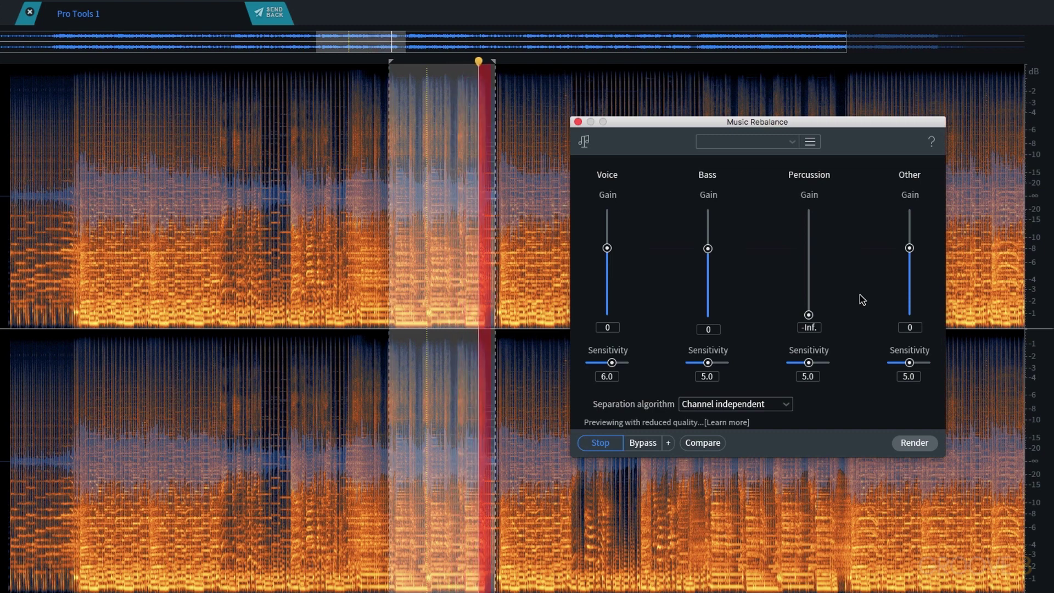
alt+click(809, 315)
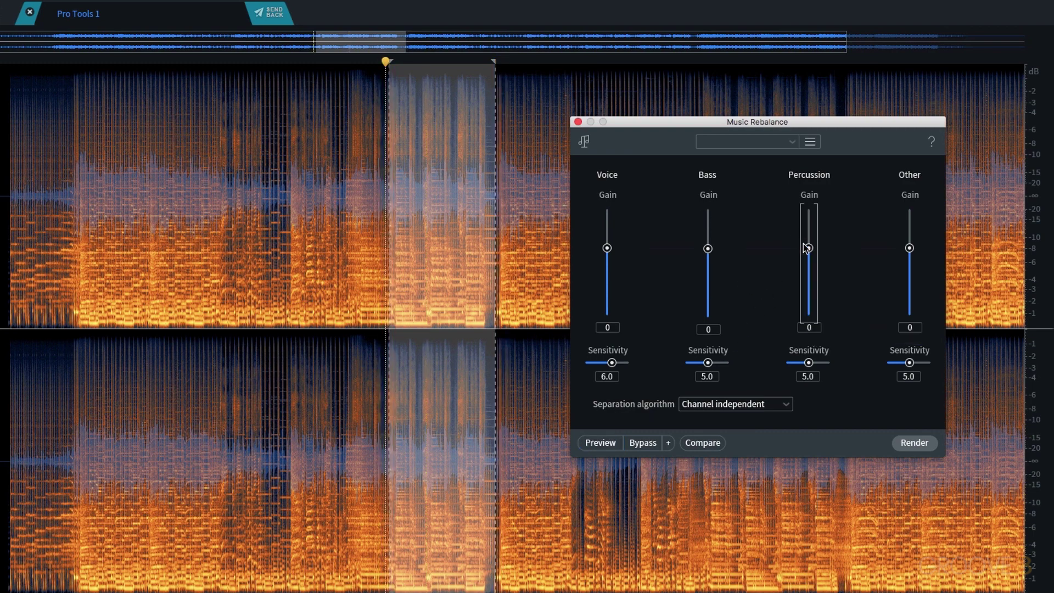
click(811, 328)
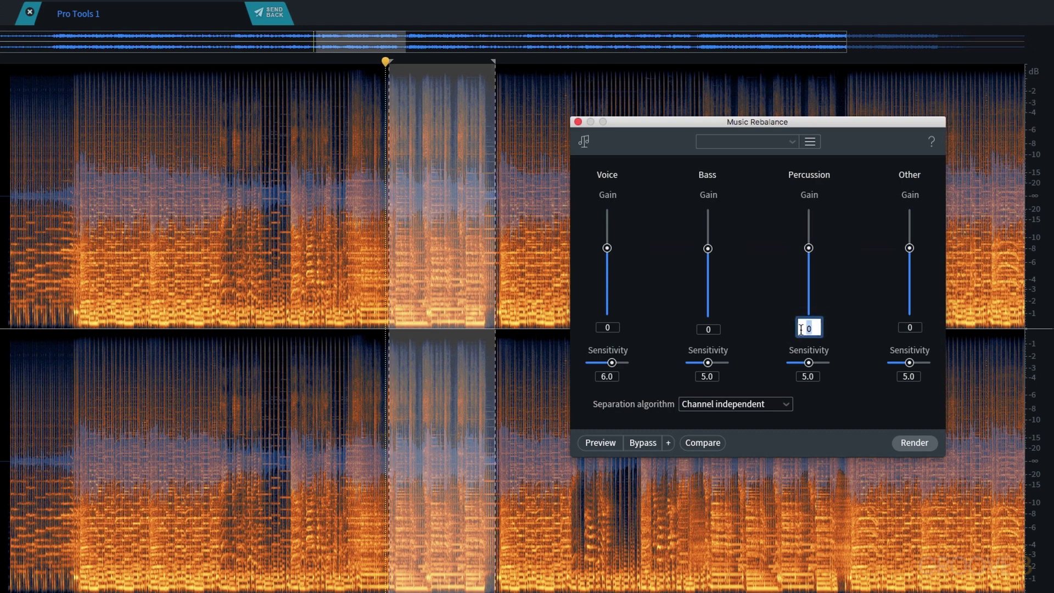
text(1)
key(Return)
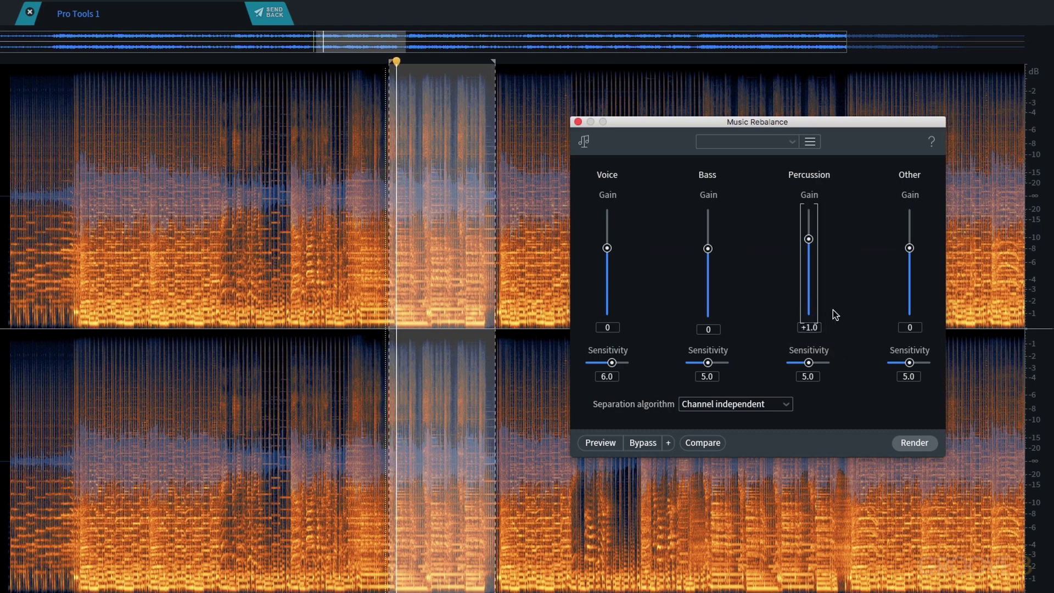
- Preview the percussion boost, compare it with Bypass, and stop playback
click(604, 441)
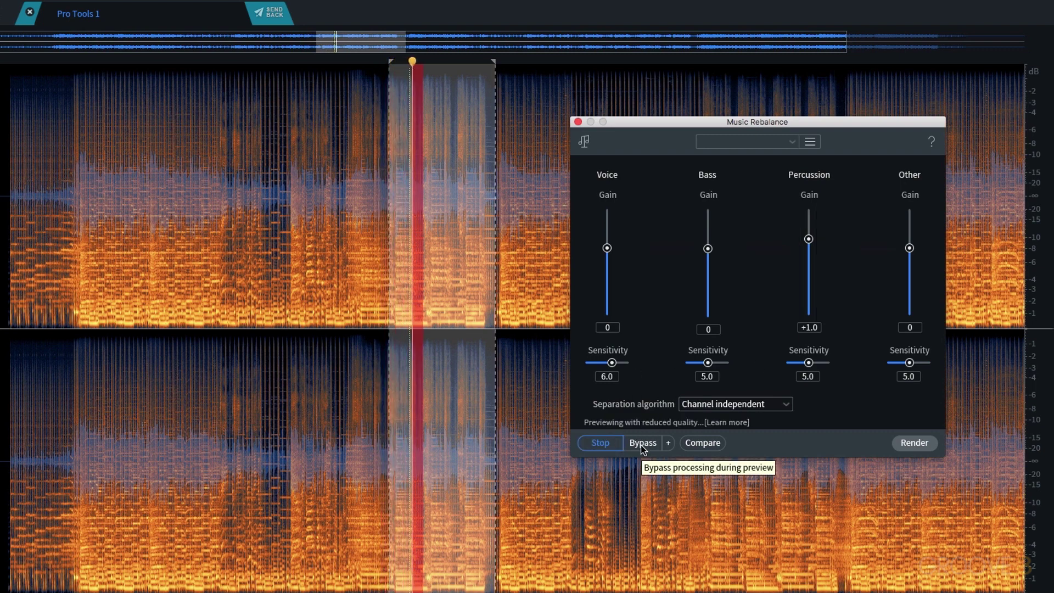
click(644, 449)
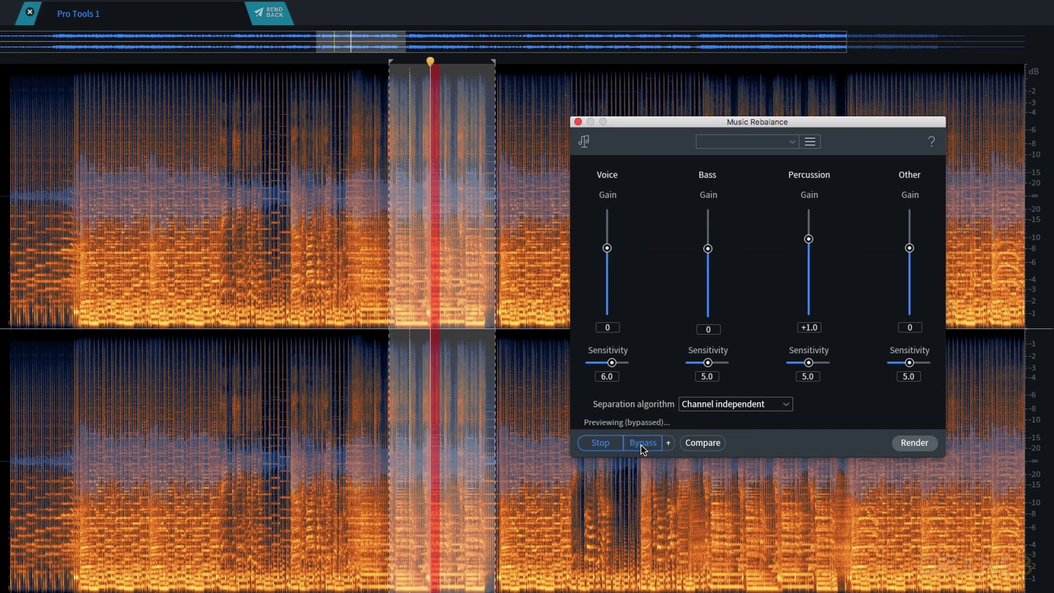
click(643, 449)
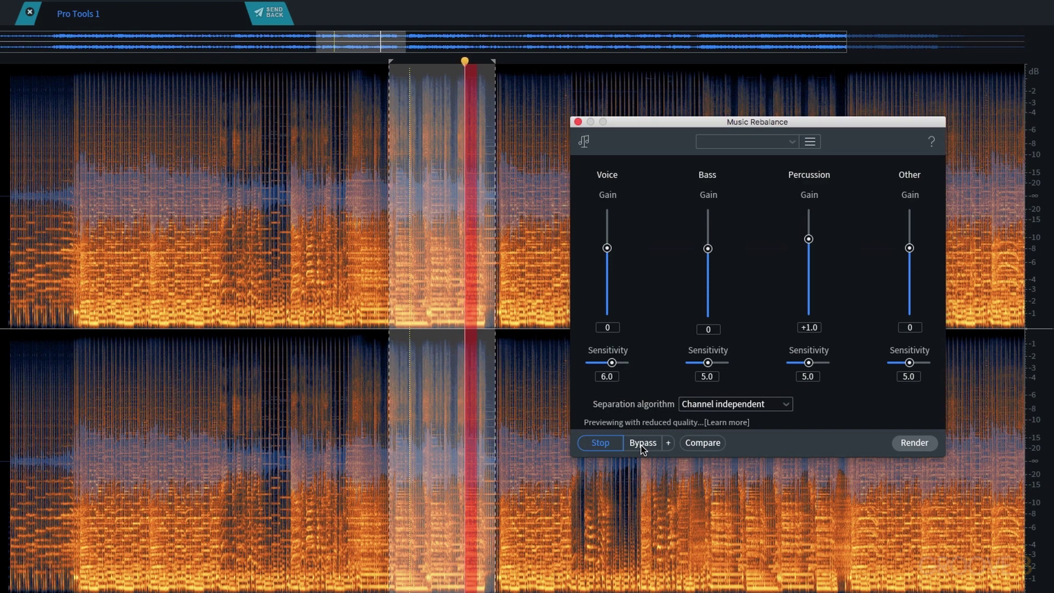
key(space)
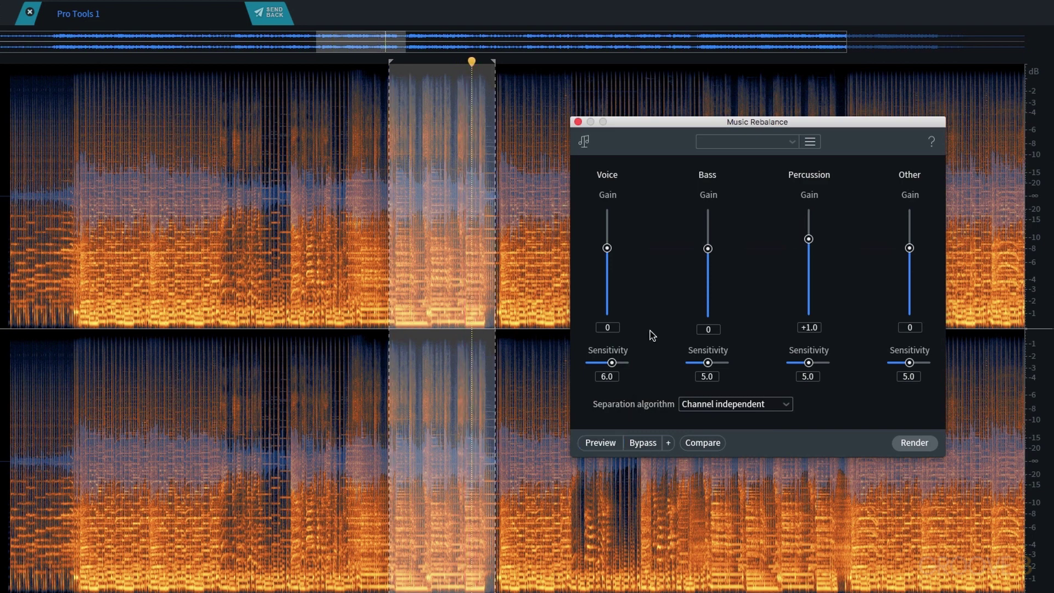
- Set Percussion gain back to 0 dB
click(808, 327)
text(0)
key(Return)
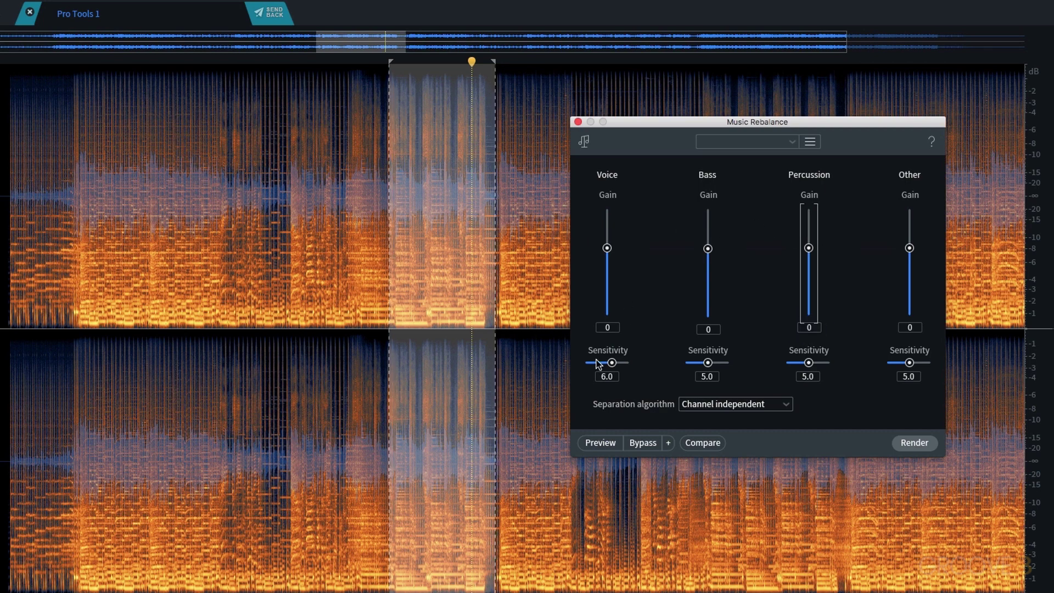
click(911, 362)
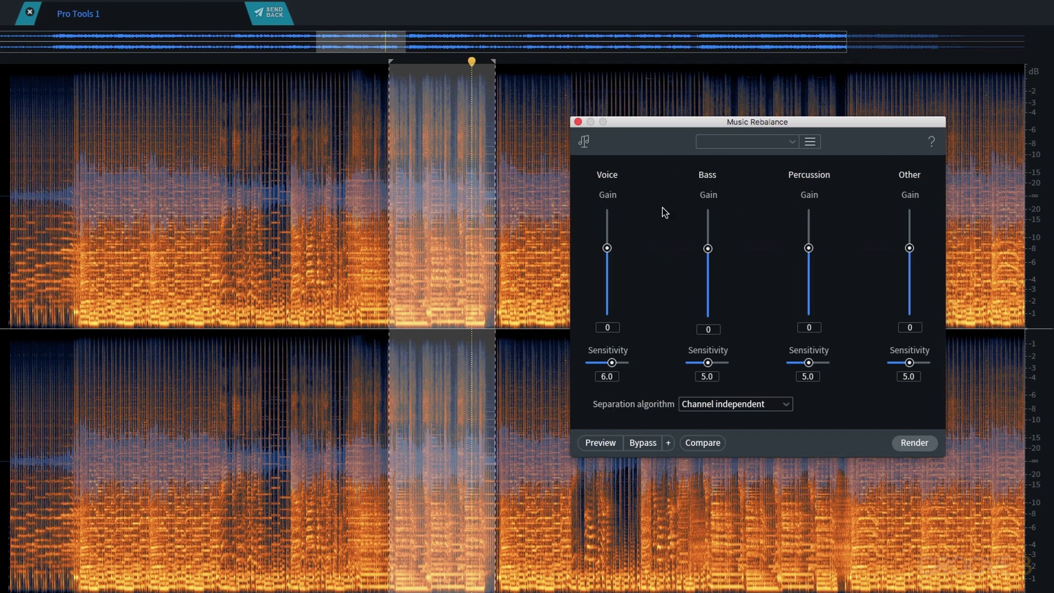
- Mute percussion, bass and voice, preview with Other sensitivity 6.0, then restore Voice to 0
drag(811, 281, 811, 327)
drag(722, 258, 673, 325)
drag(607, 248, 607, 376)
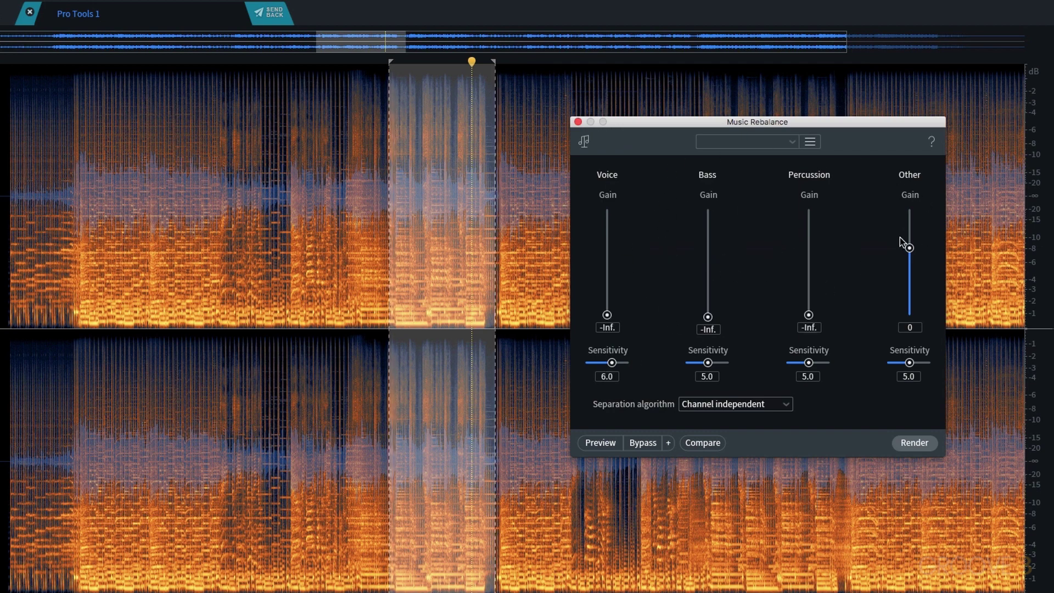
click(604, 445)
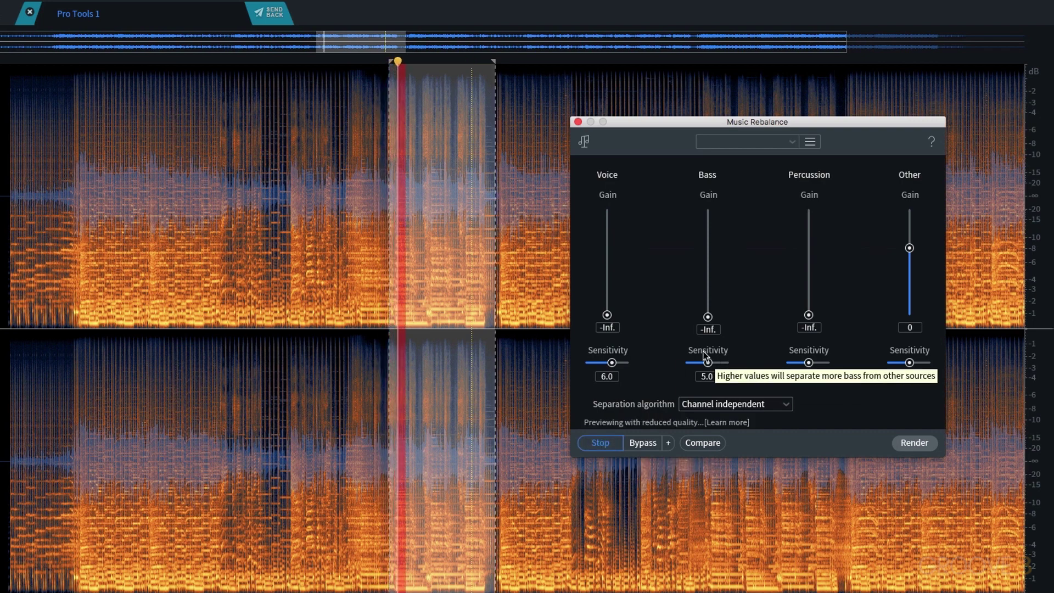
drag(909, 363, 918, 366)
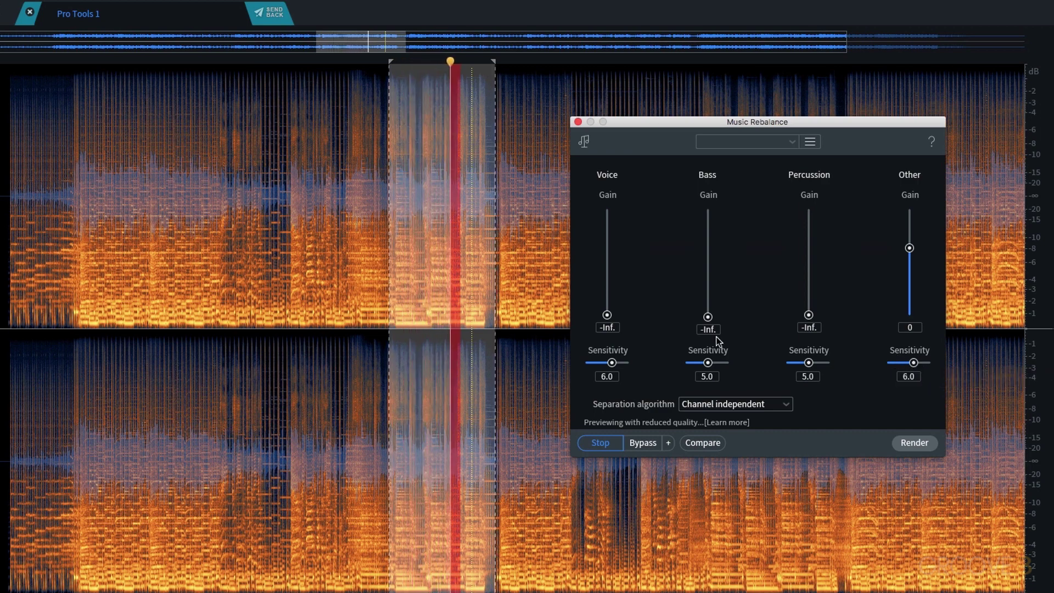
drag(607, 315, 607, 248)
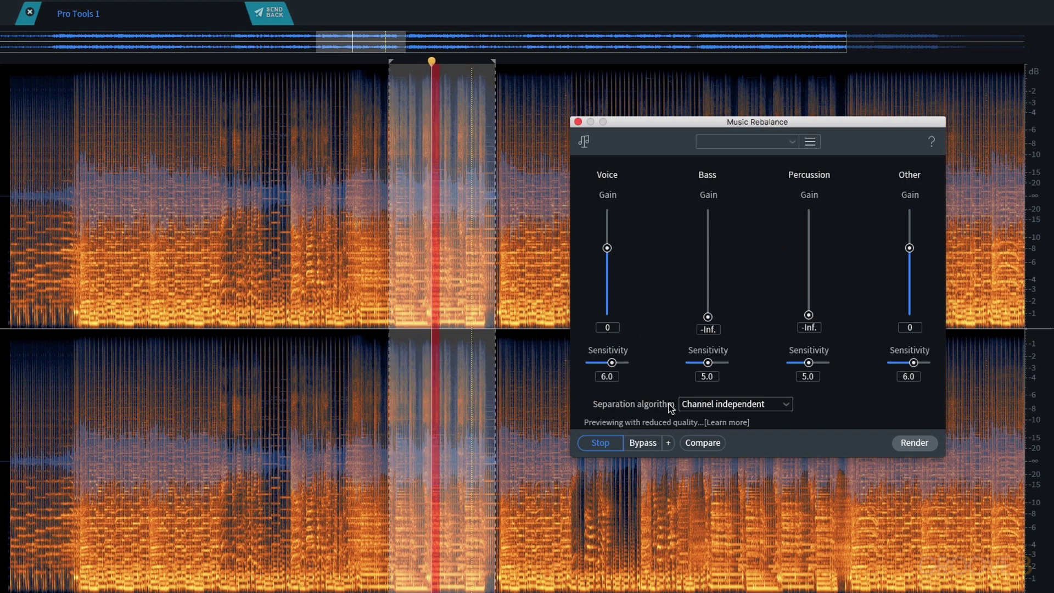
click(779, 405)
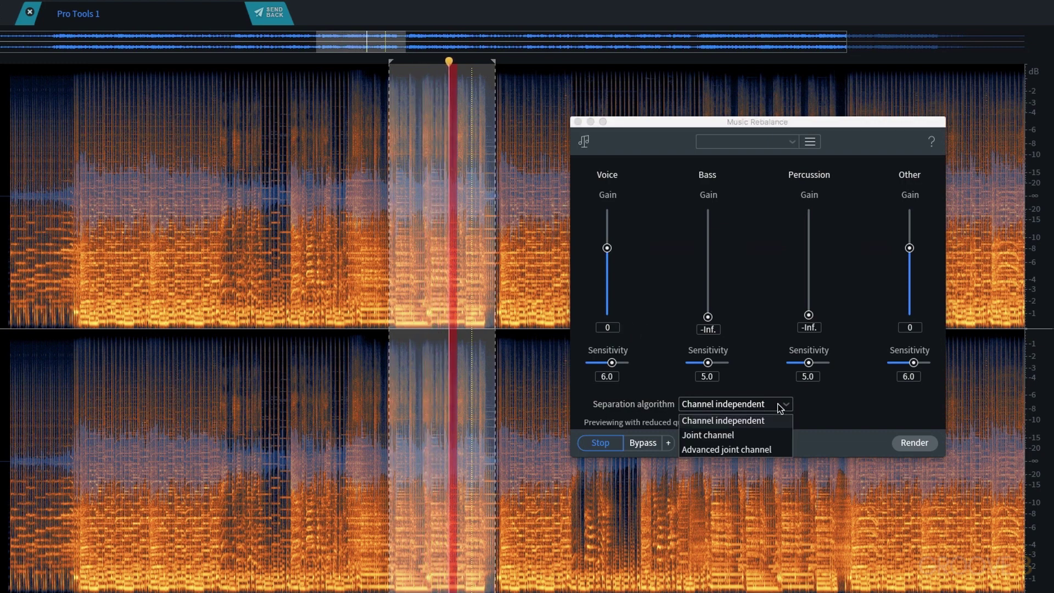
click(769, 433)
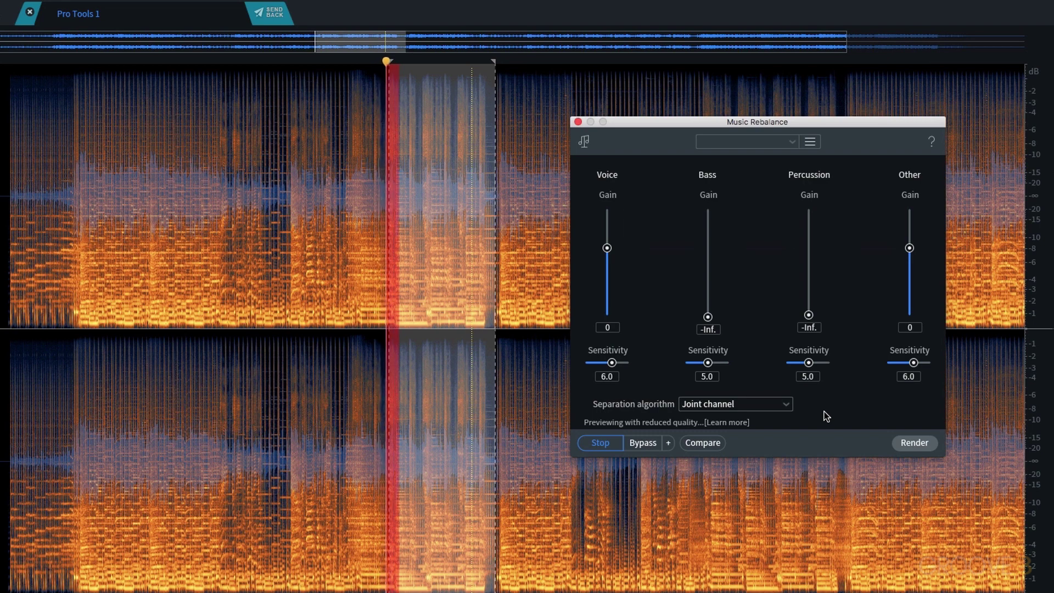
click(768, 408)
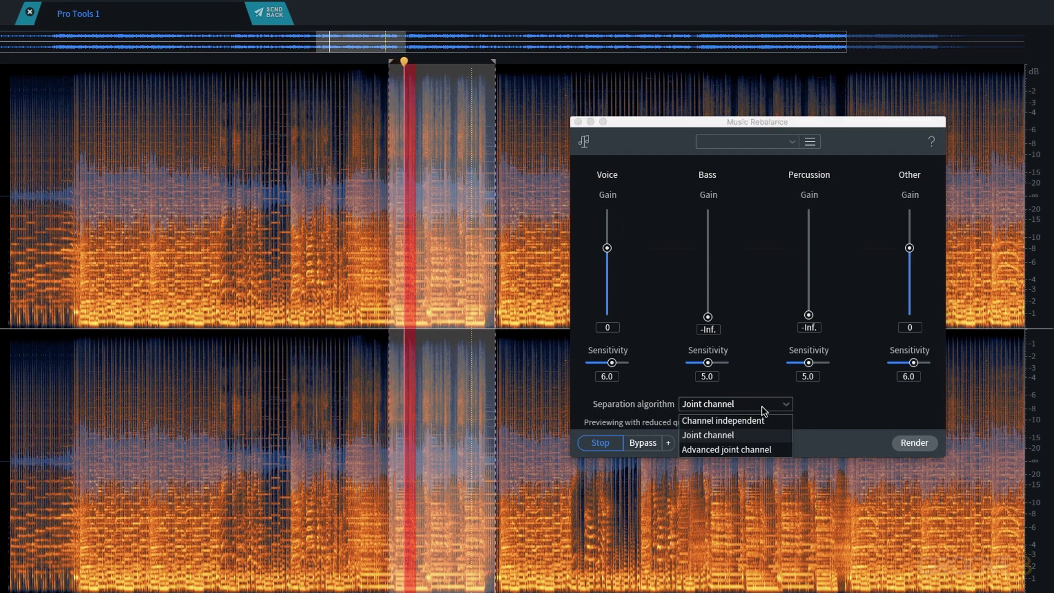
click(748, 420)
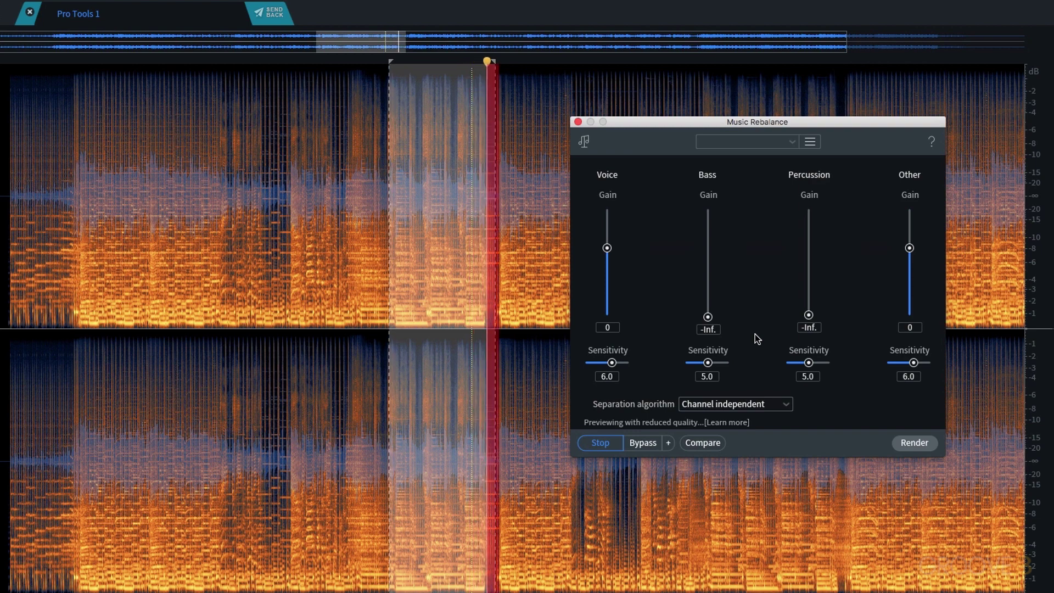
- Stop the preview and restore Percussion and Bass gains to 0 dB
key(space)
click(909, 326)
click(808, 327)
text(0)
key(Return)
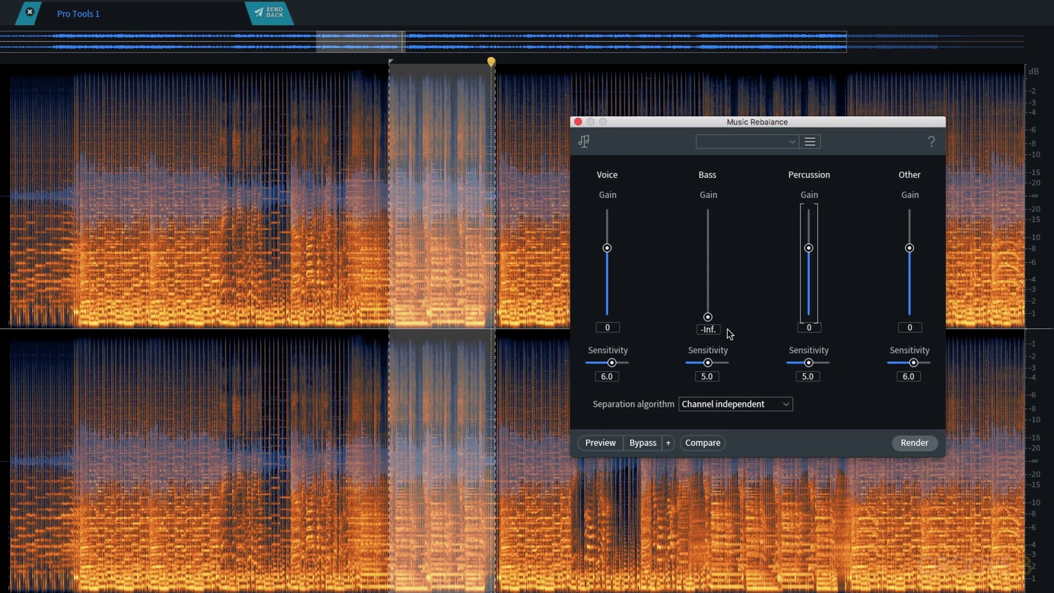
click(708, 329)
text(0)
key(Return)
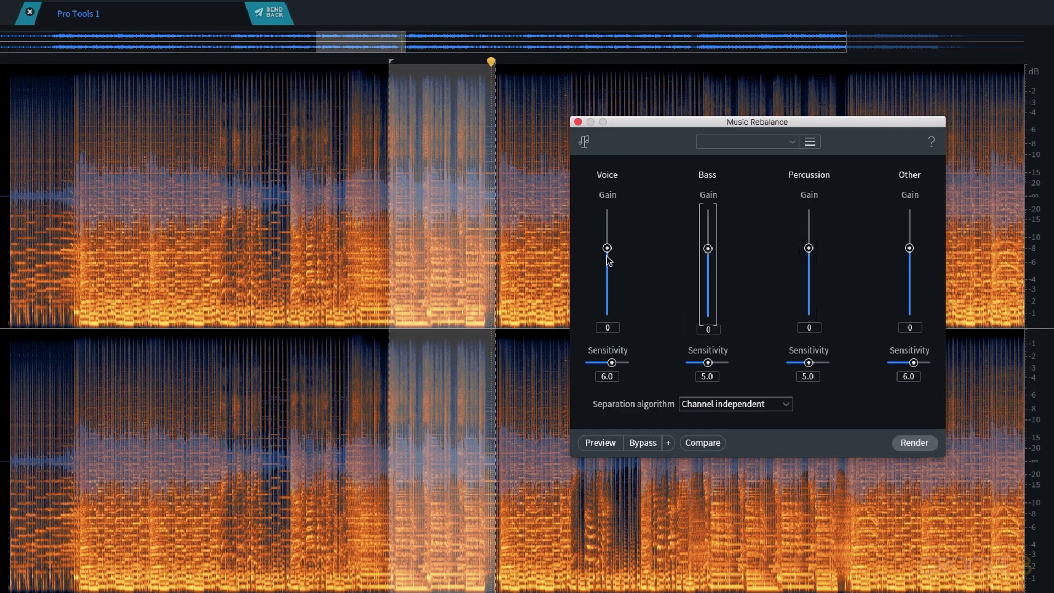
- Mute the voice, preview, settle Voice sensitivity at 7.0, and raise Voice gain to +2.0 dB
drag(607, 253, 630, 349)
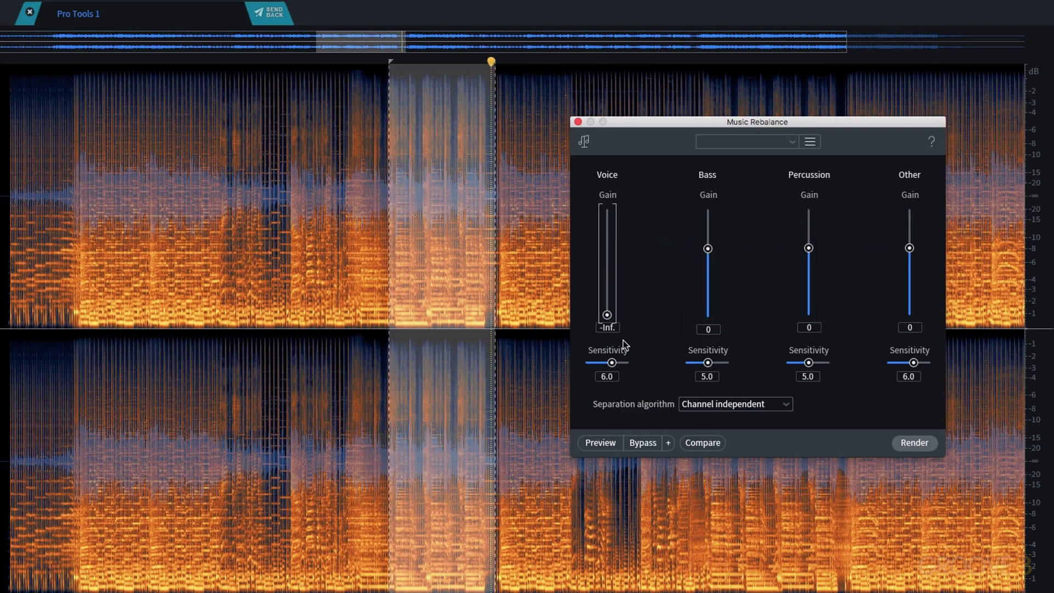
click(590, 439)
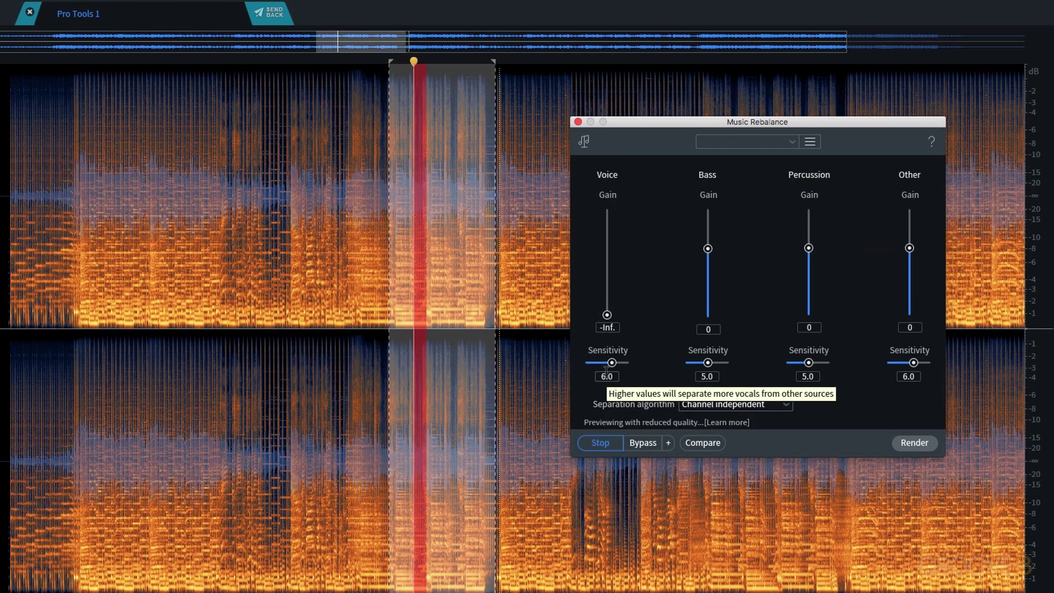
drag(613, 362, 616, 362)
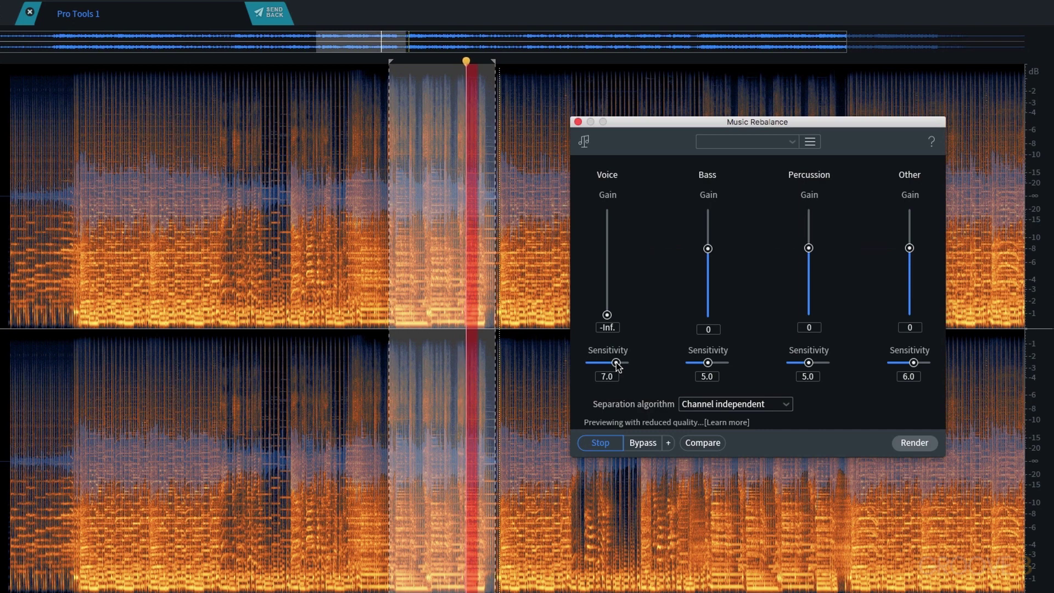
drag(616, 362, 620, 362)
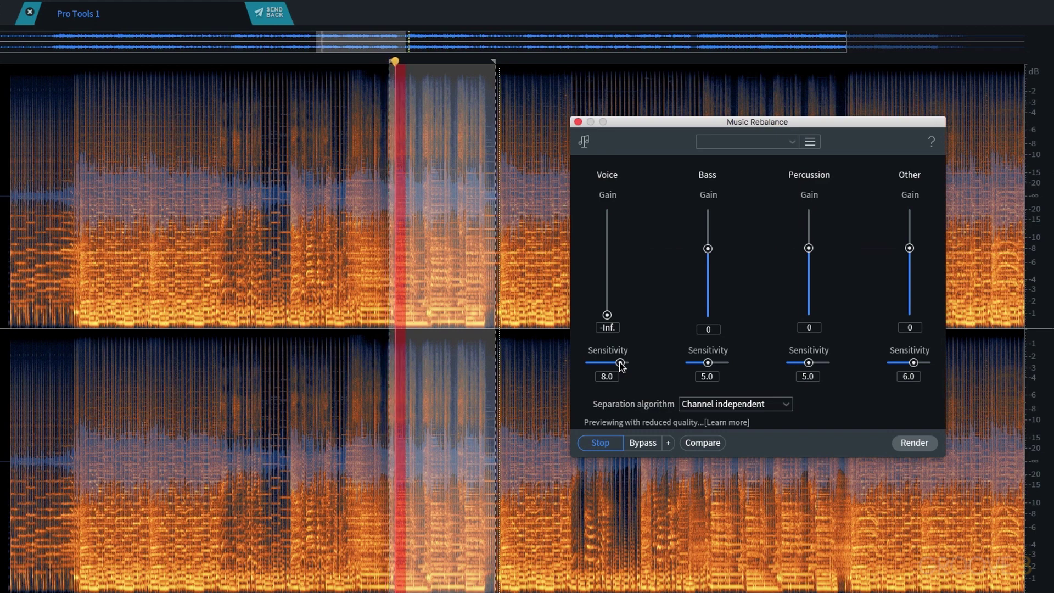
drag(620, 363, 617, 364)
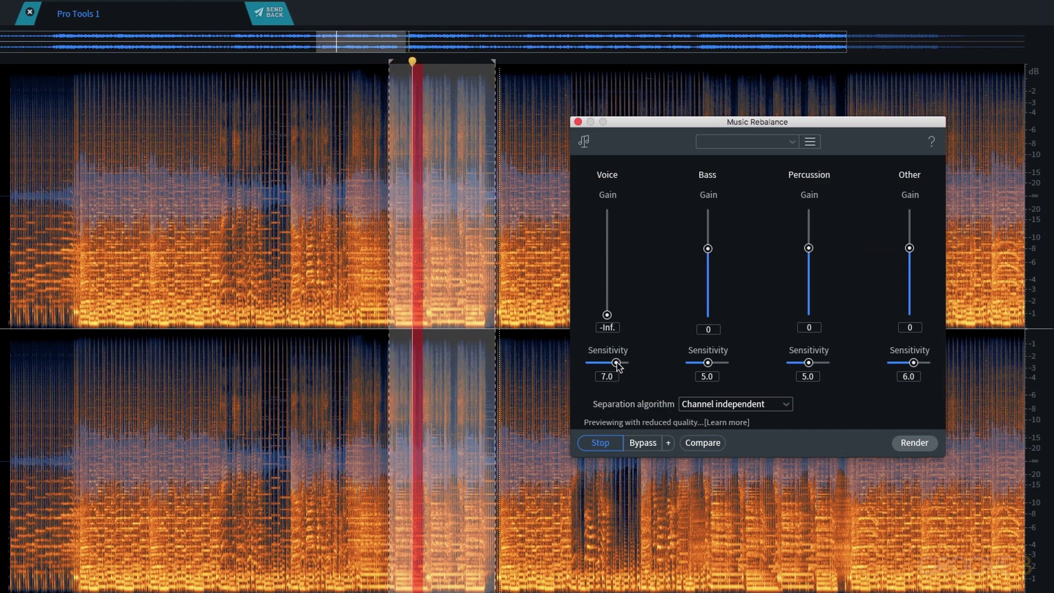
drag(607, 315, 608, 236)
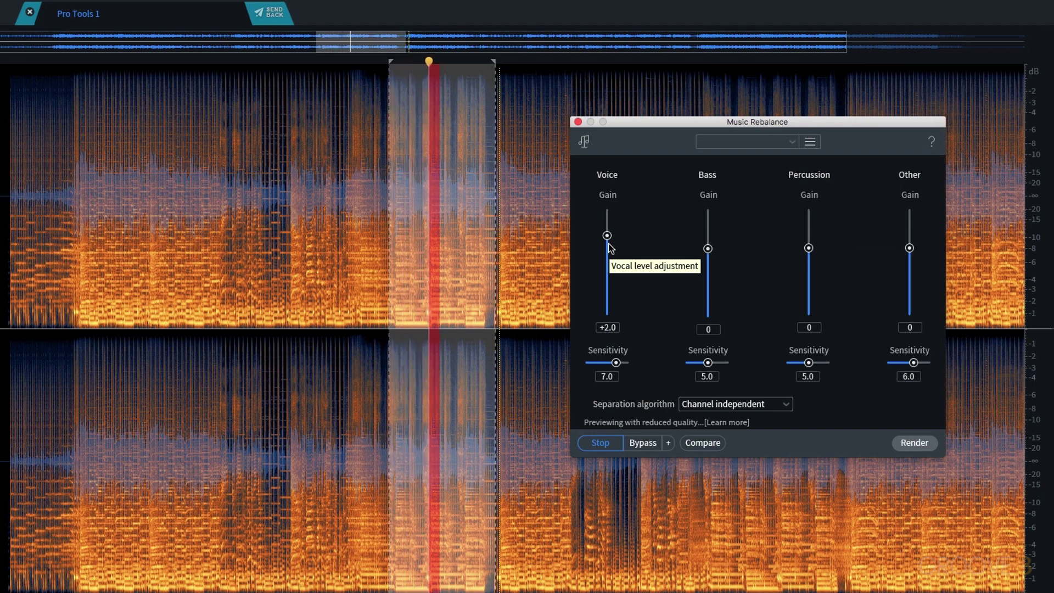
- Isolate the voice by muting bass, percussion and Other, with Voice gain at 0
key(space)
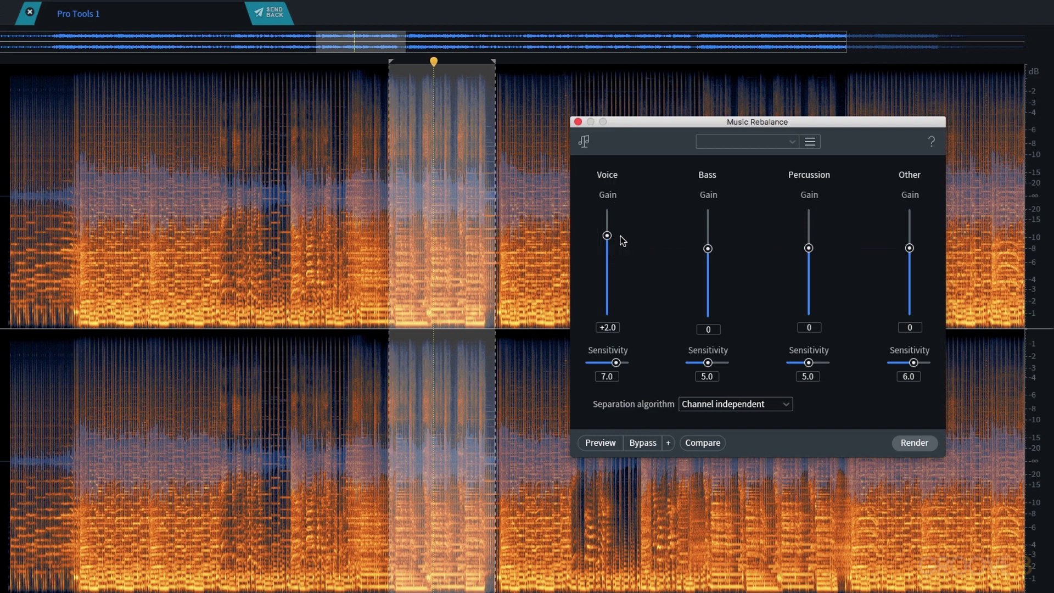
drag(707, 248, 707, 317)
drag(809, 248, 808, 315)
drag(909, 248, 909, 314)
click(607, 327)
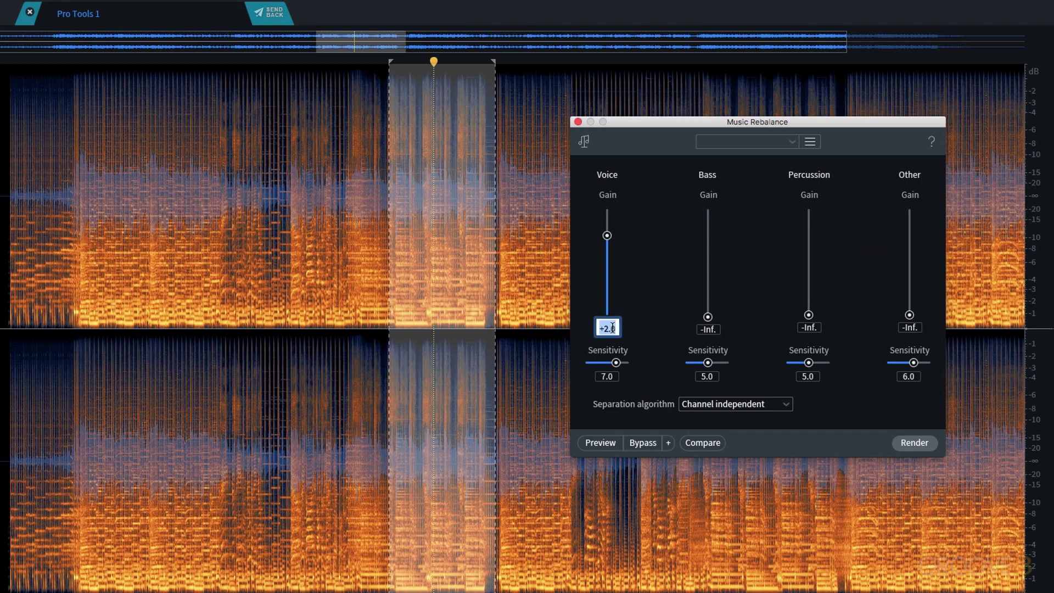
text(0)
key(Return)
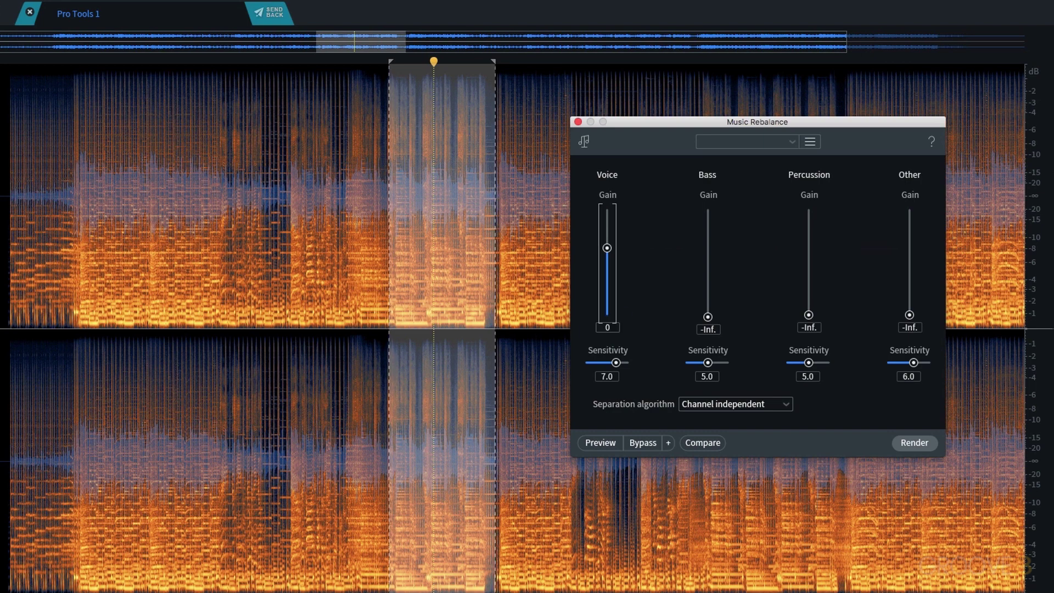
- Preview the isolated voice at sensitivity 3.0, then set Voice sensitivity to 5.0
click(600, 442)
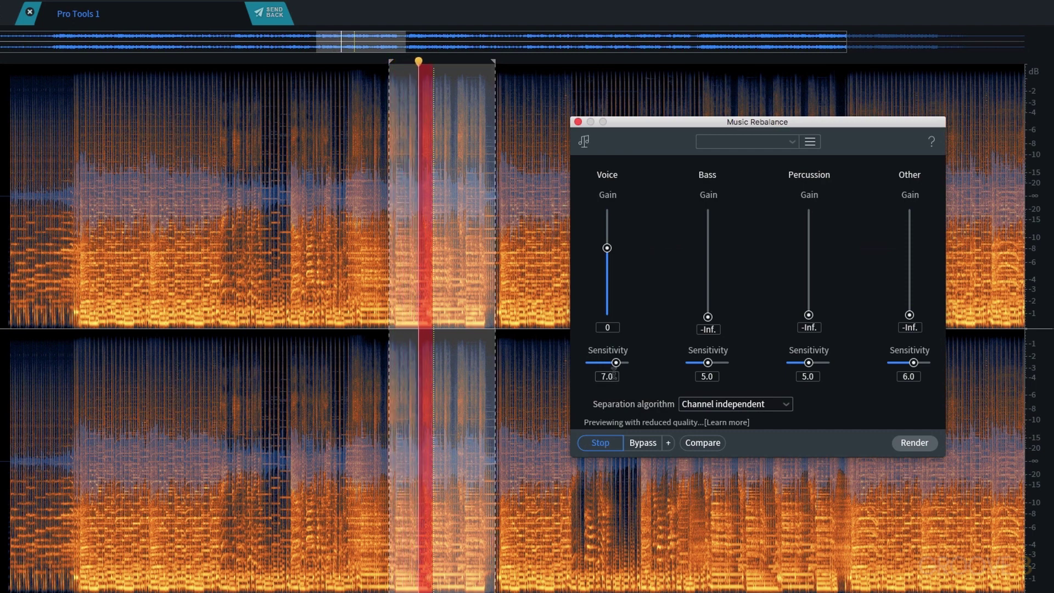
drag(615, 363, 598, 363)
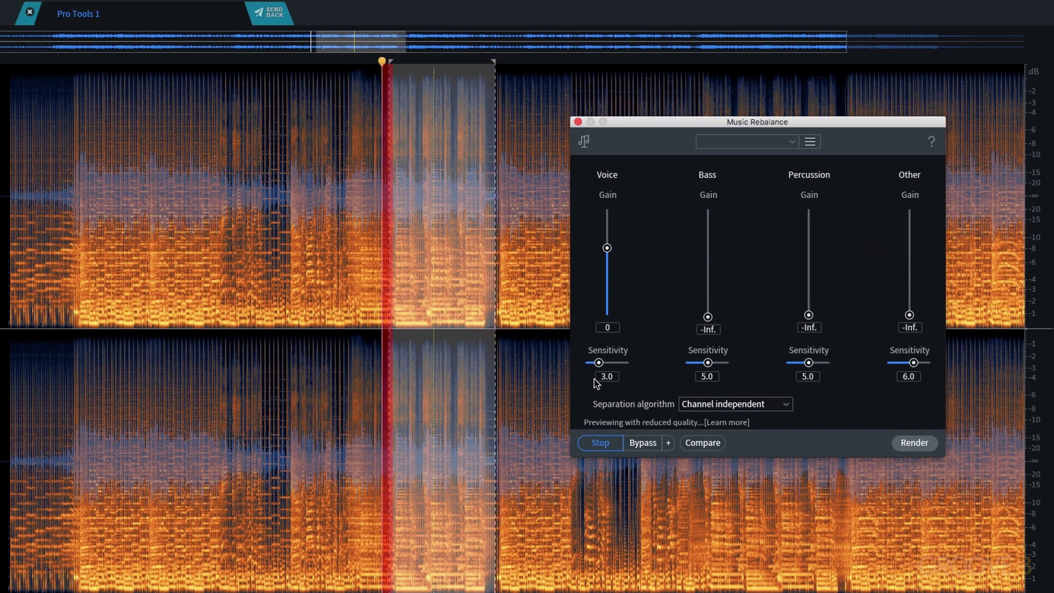
key(space)
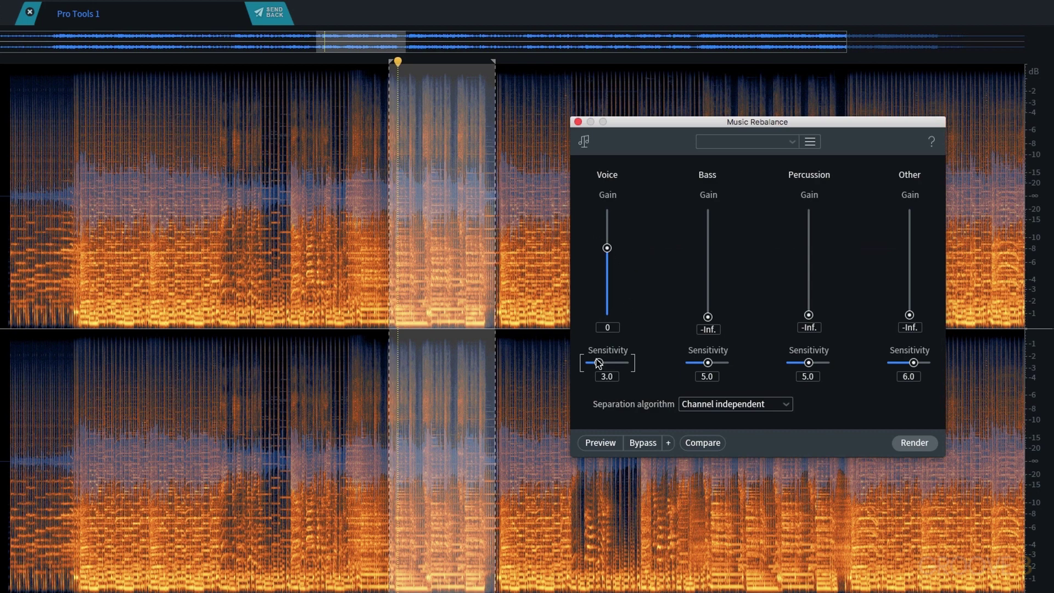
drag(598, 362, 605, 360)
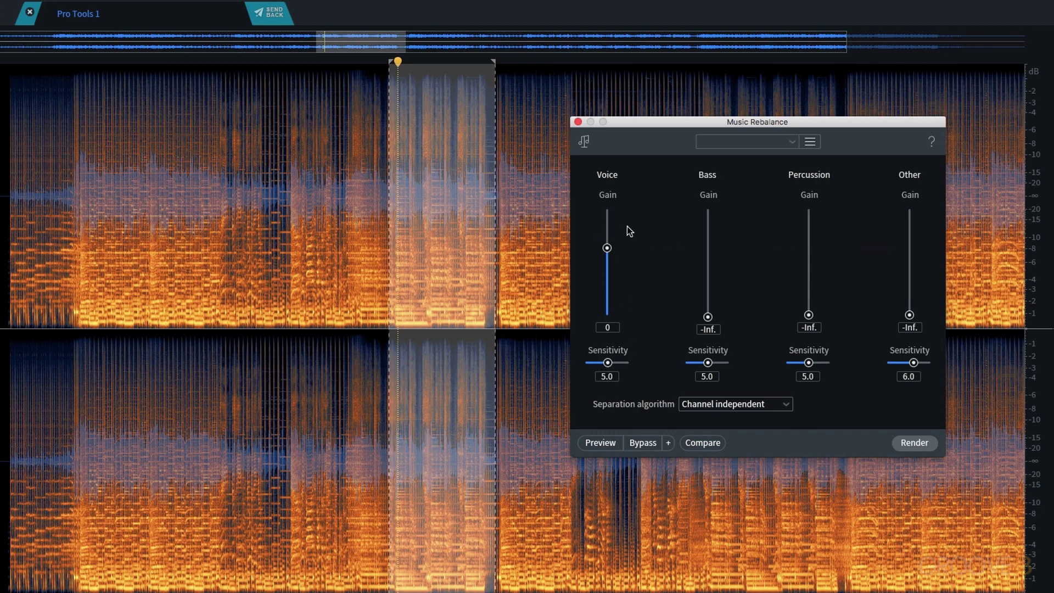
- Reset the Bass, Percussion and Other gains to 0
click(707, 329)
text(0)
key(Return)
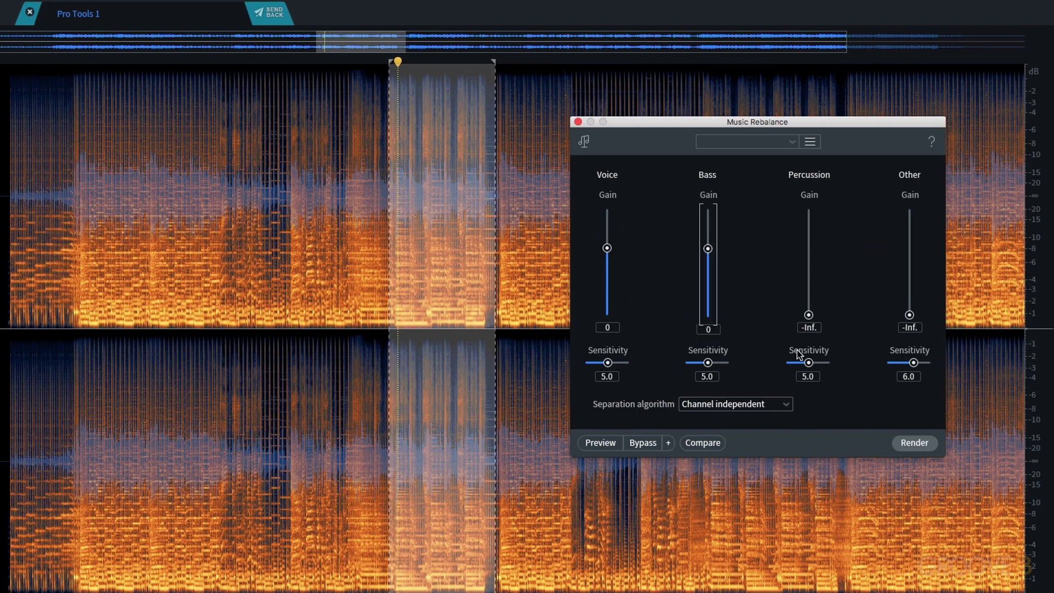
click(808, 327)
text(0)
key(Return)
click(910, 327)
text(0)
key(Return)
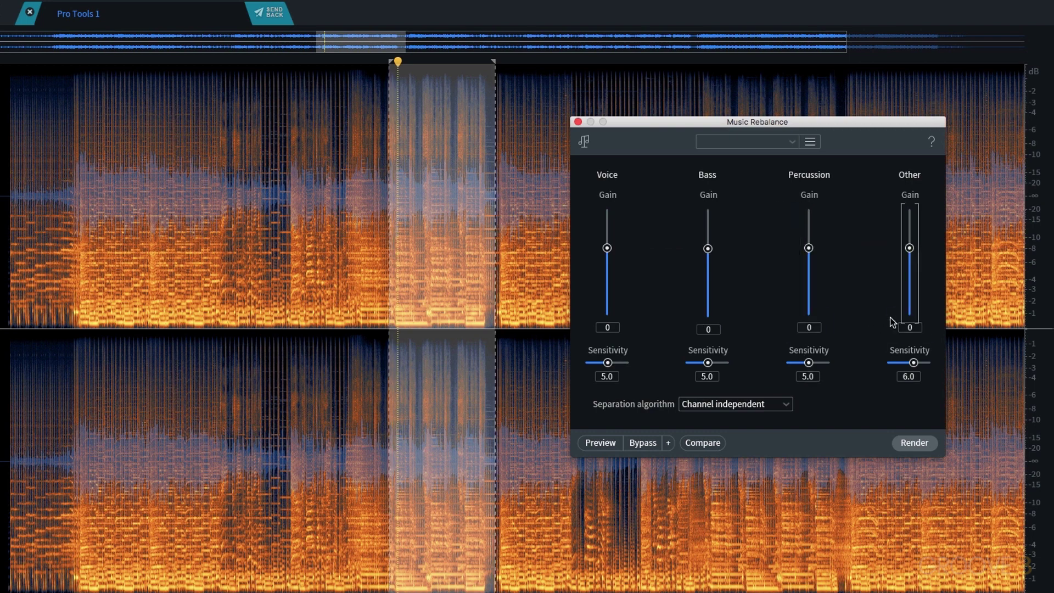
- Close Music Rebalance and open the Variable Time module
click(577, 121)
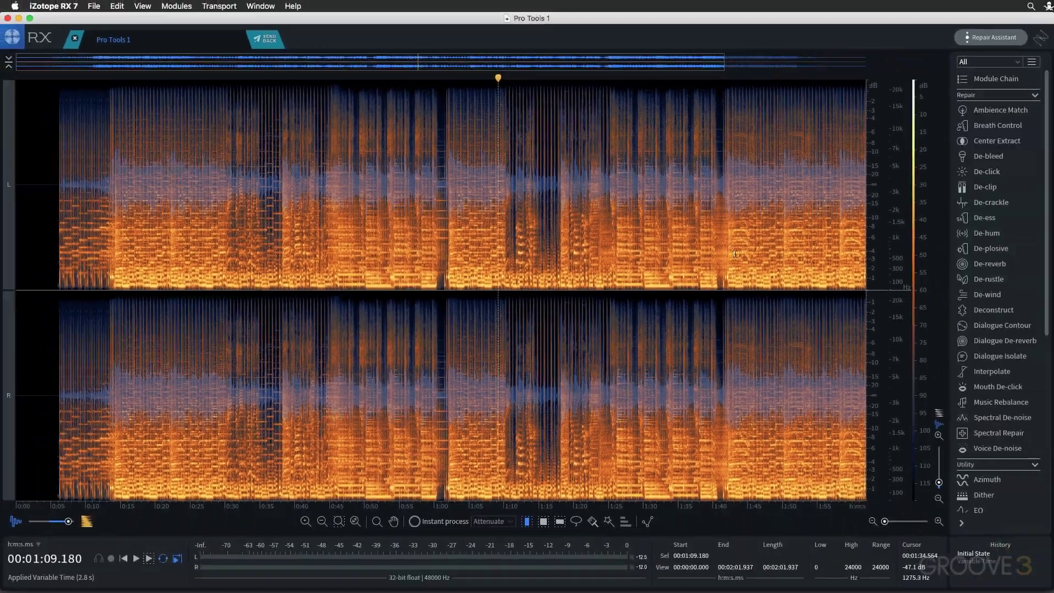
scroll(1004, 406, down, 5)
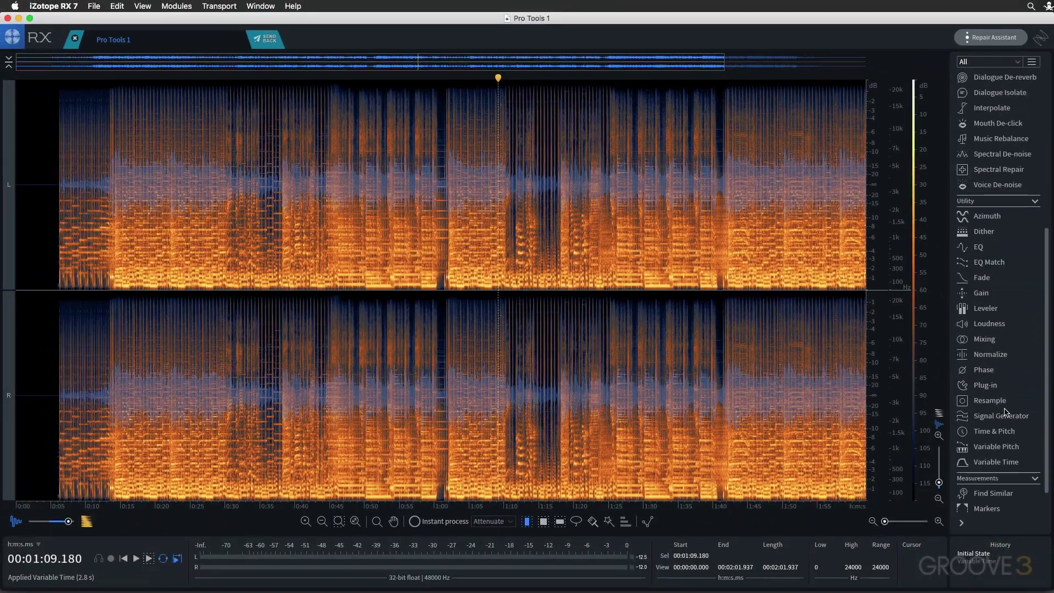
scroll(1004, 411, down, 2)
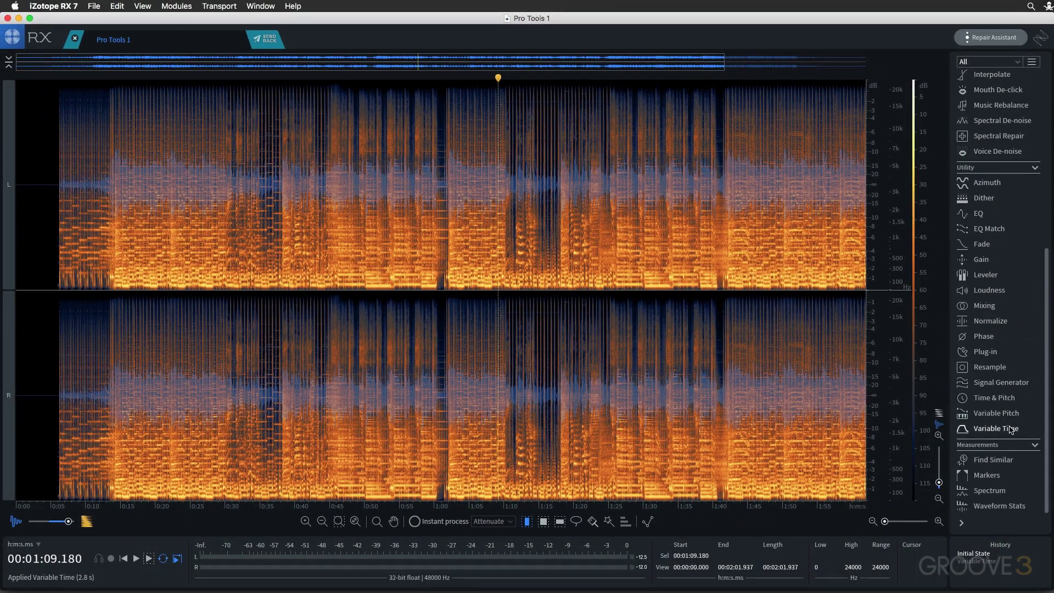
click(1000, 429)
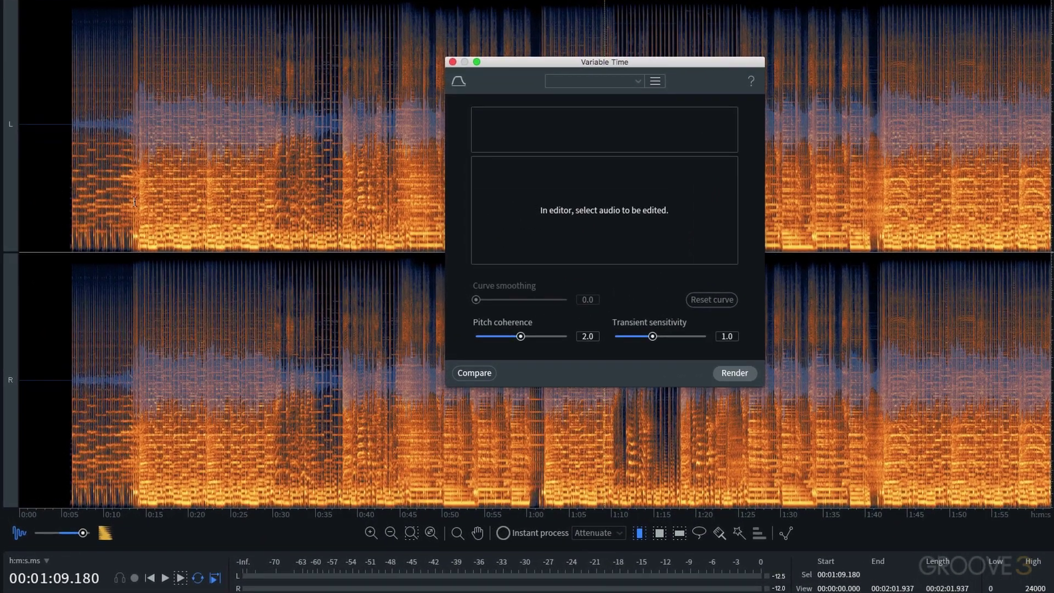
- Select the intro from 6 to 14 seconds and play it
scroll(131, 200, up, 5)
drag(227, 500, 426, 500)
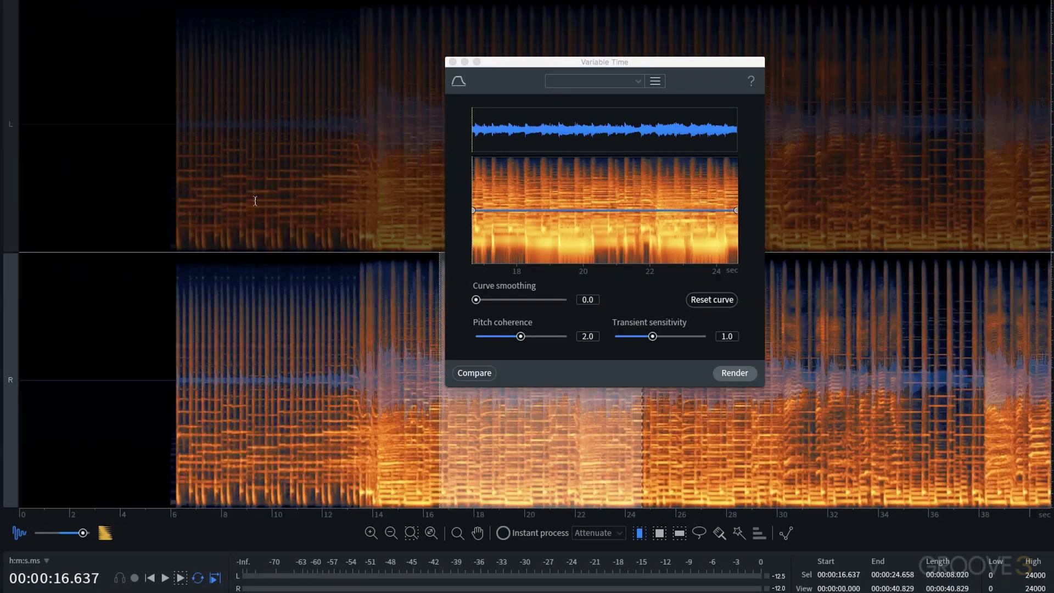
click(227, 162)
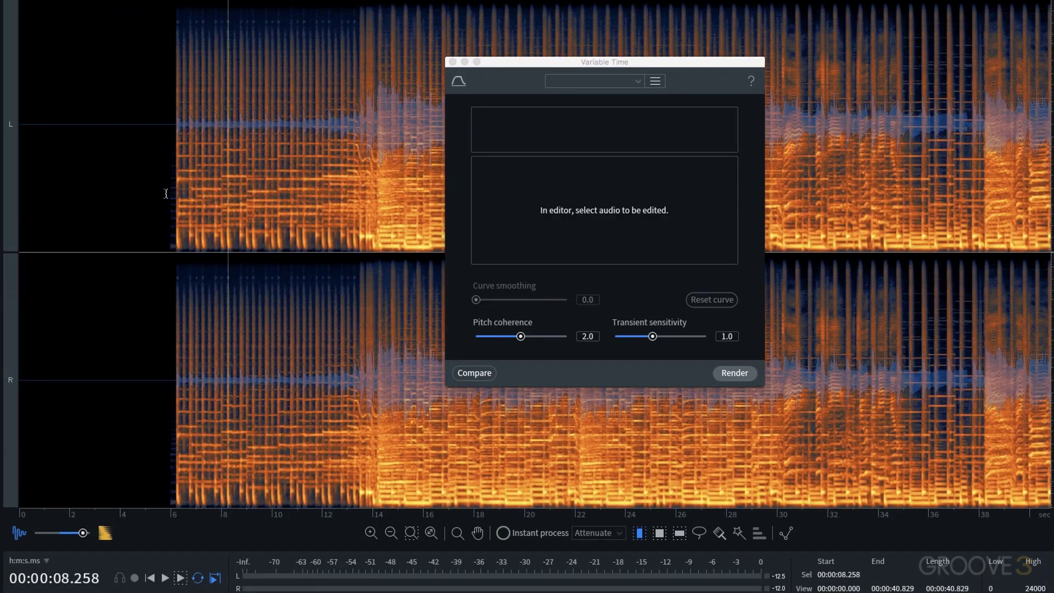
drag(170, 193, 376, 206)
key(space)
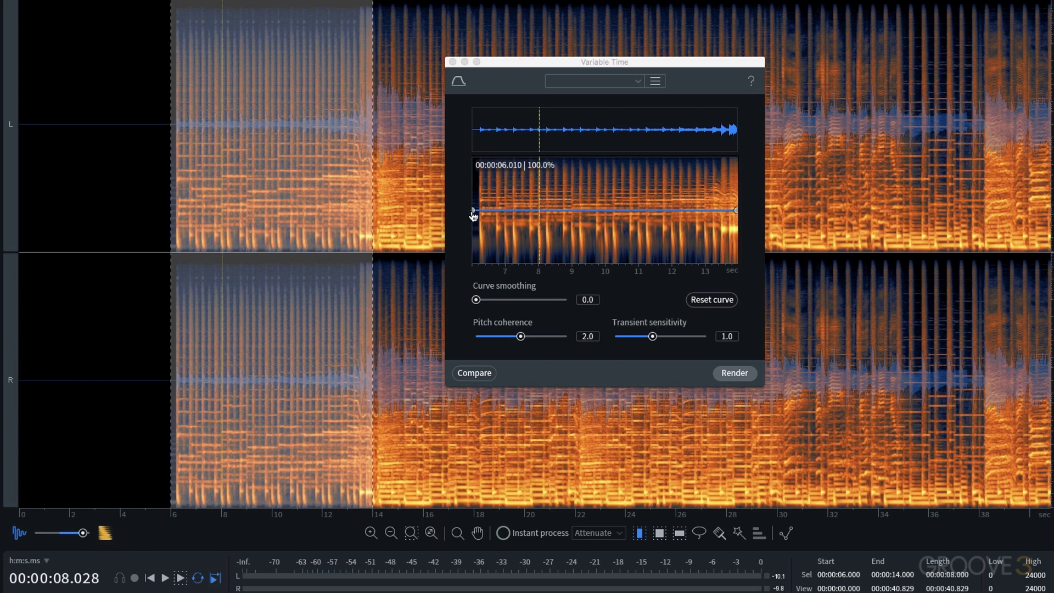
- Lower the time curve's start to about 90%, render it, and play the shortened intro
drag(473, 214, 472, 221)
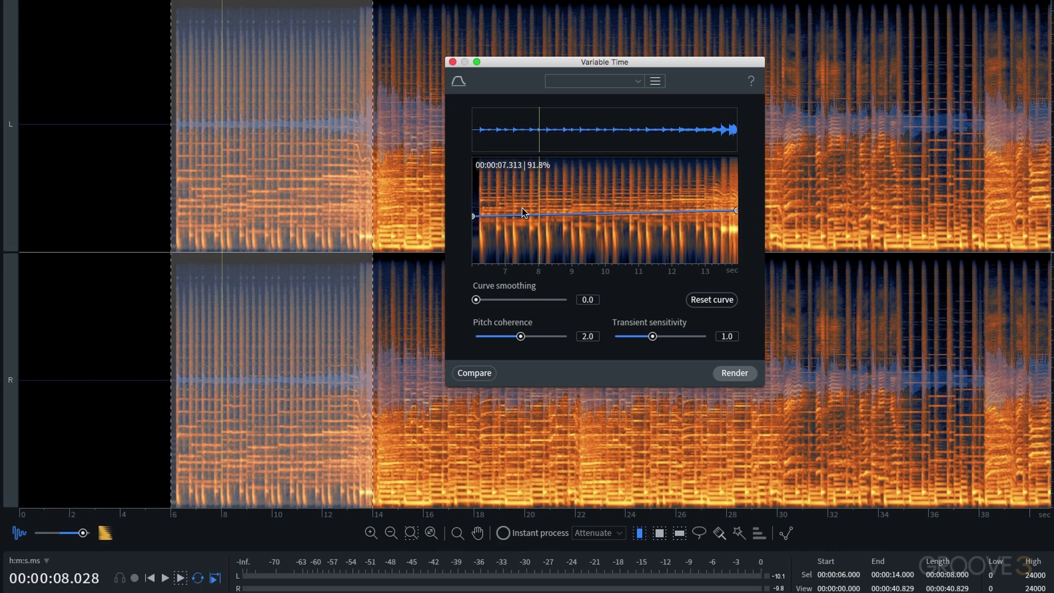
click(736, 372)
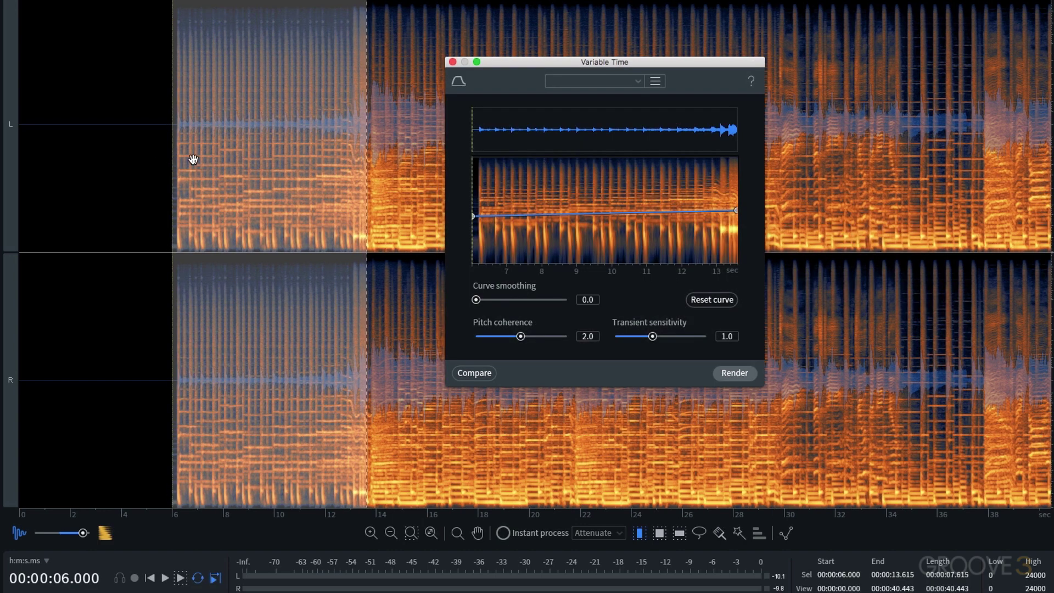
click(163, 124)
click(176, 130)
key(space)
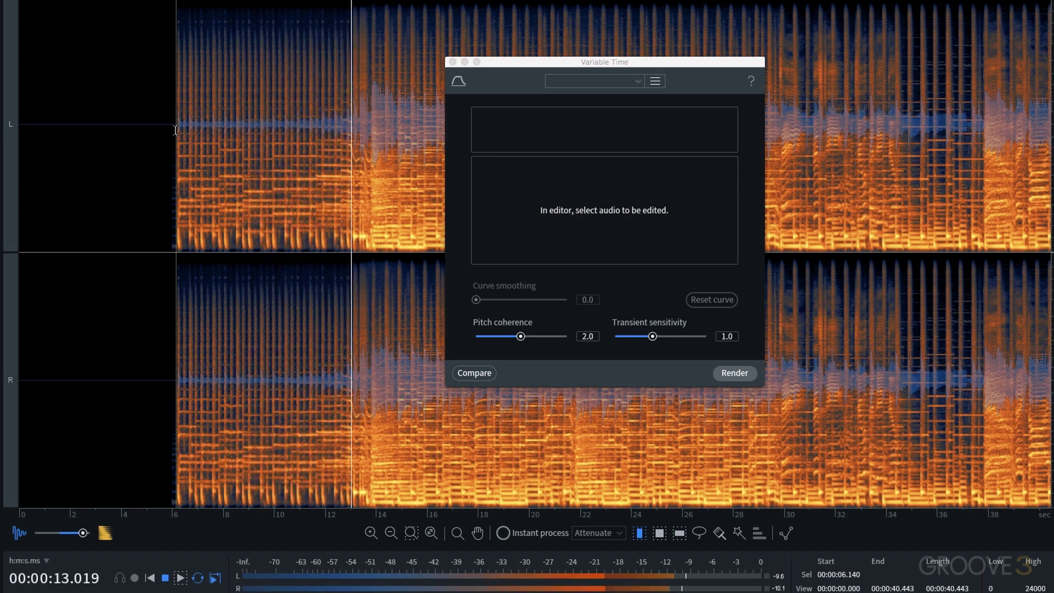
- Reselect the intro from about 6.1 to 14 seconds
drag(372, 134, 170, 144)
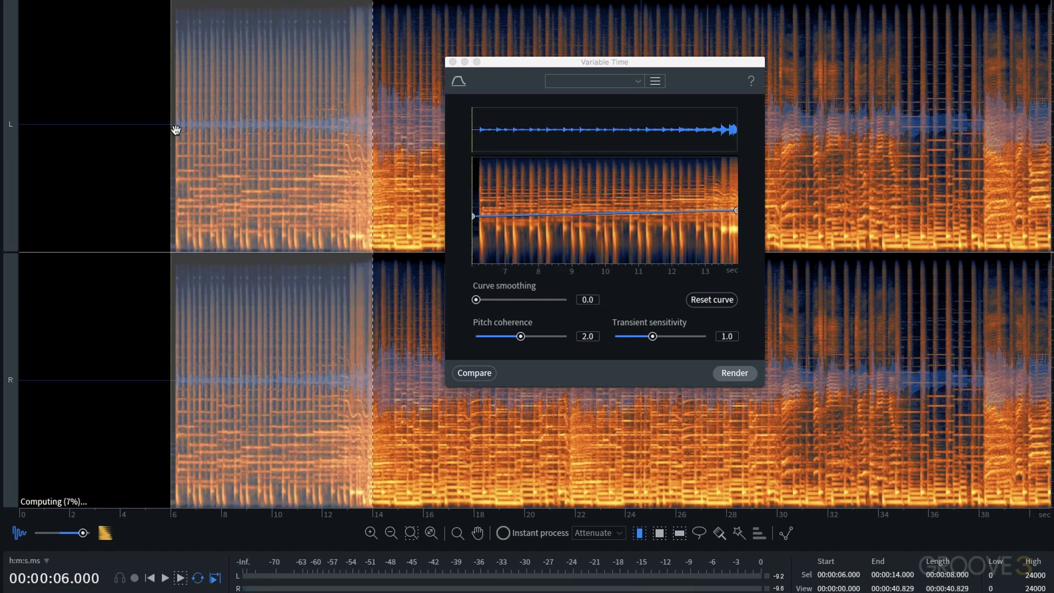
click(174, 113)
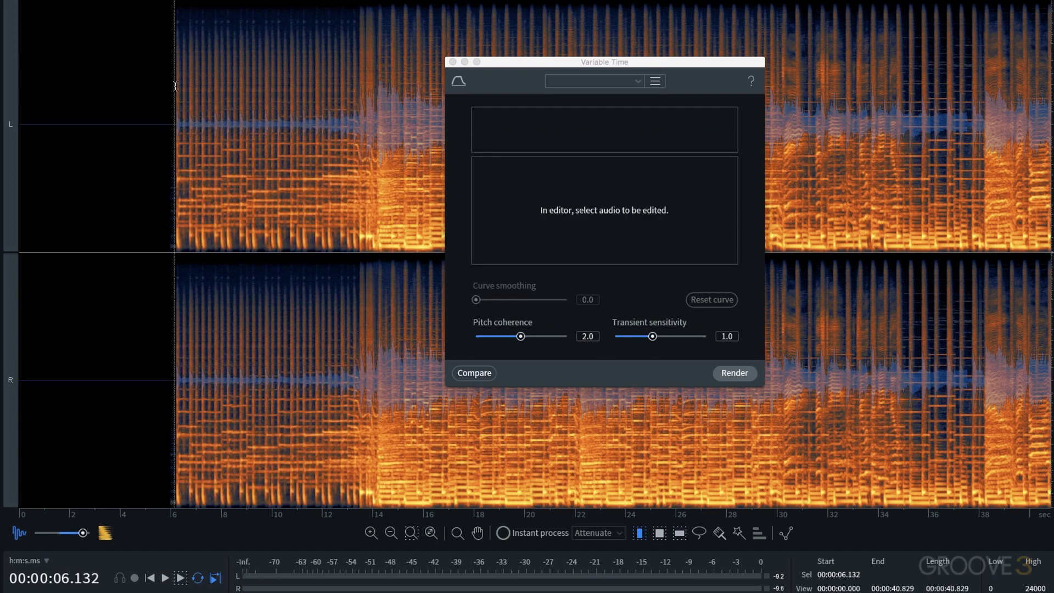
drag(174, 89, 377, 104)
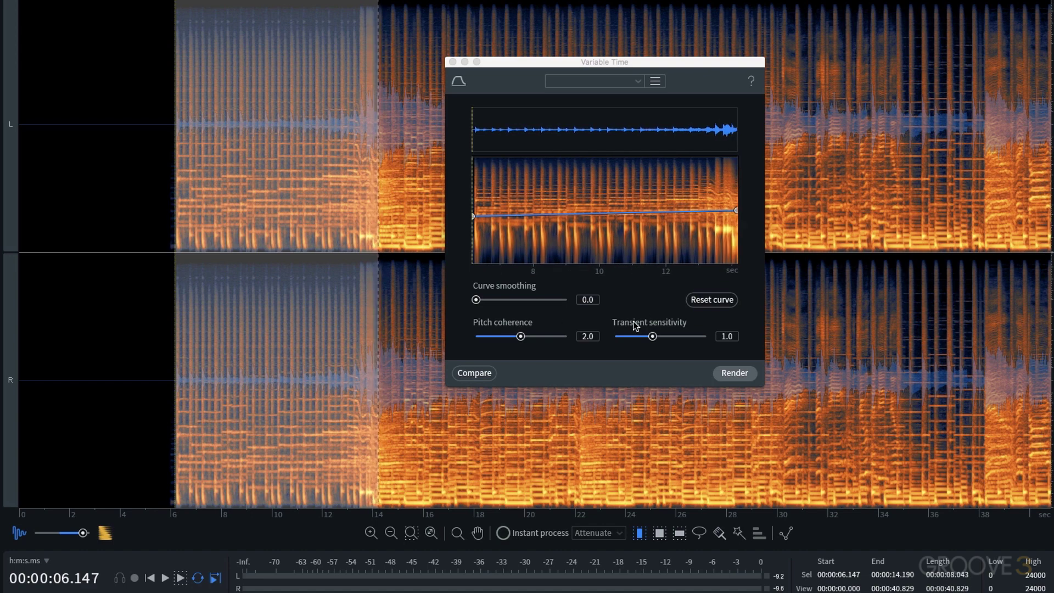
- Set transient sensitivity to 1.1, reset the time curve to 100%, and add dip-and-peak nodes
click(519, 337)
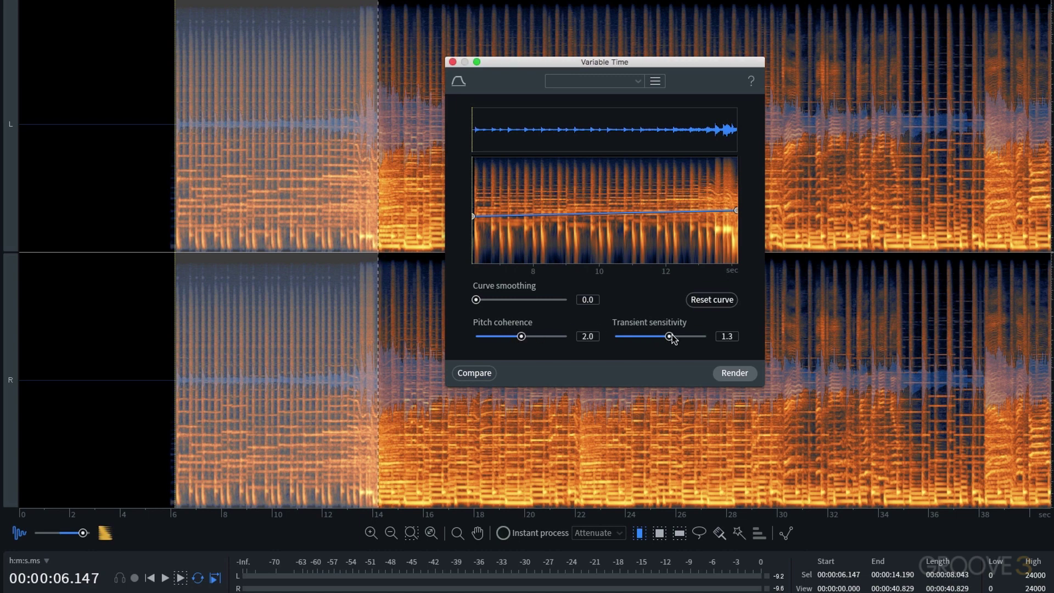
drag(659, 337, 657, 337)
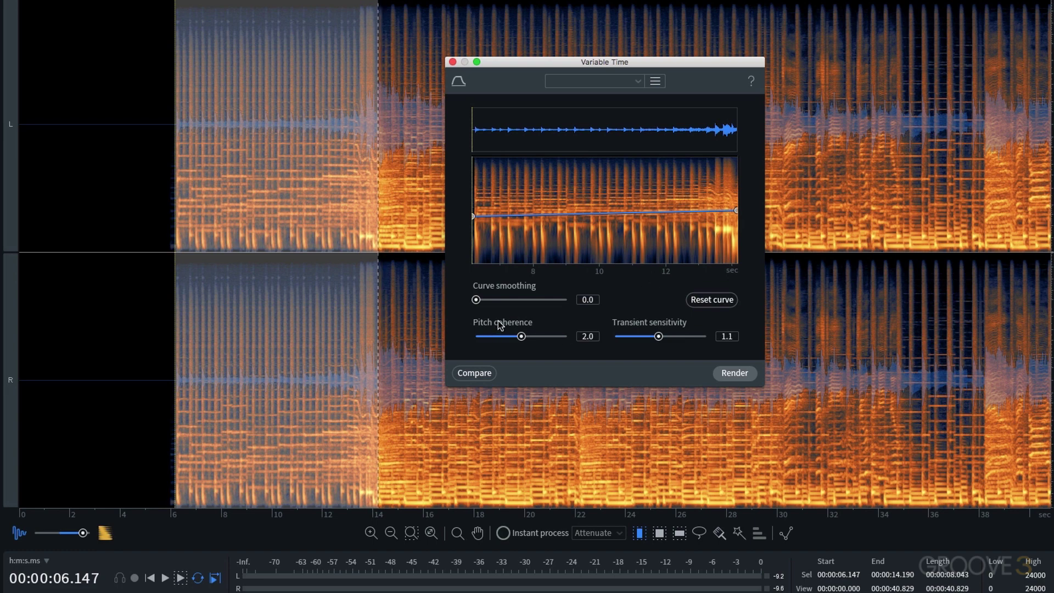
click(699, 299)
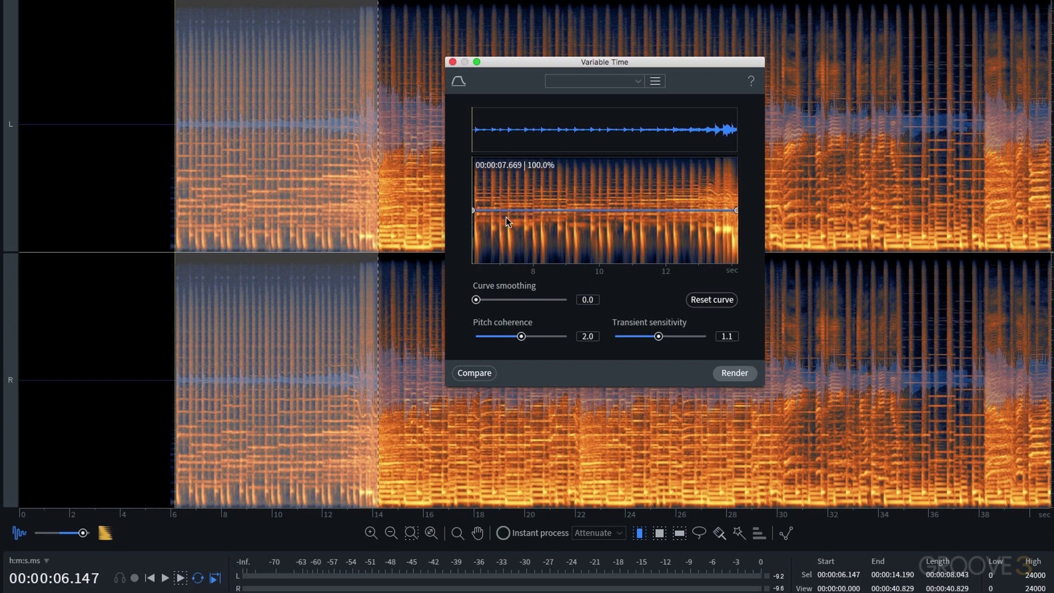
drag(531, 213, 647, 194)
- Add a raised time point near 13 s, lift the 9 s peak, and set curve smoothing to 1.8
drag(706, 219, 707, 190)
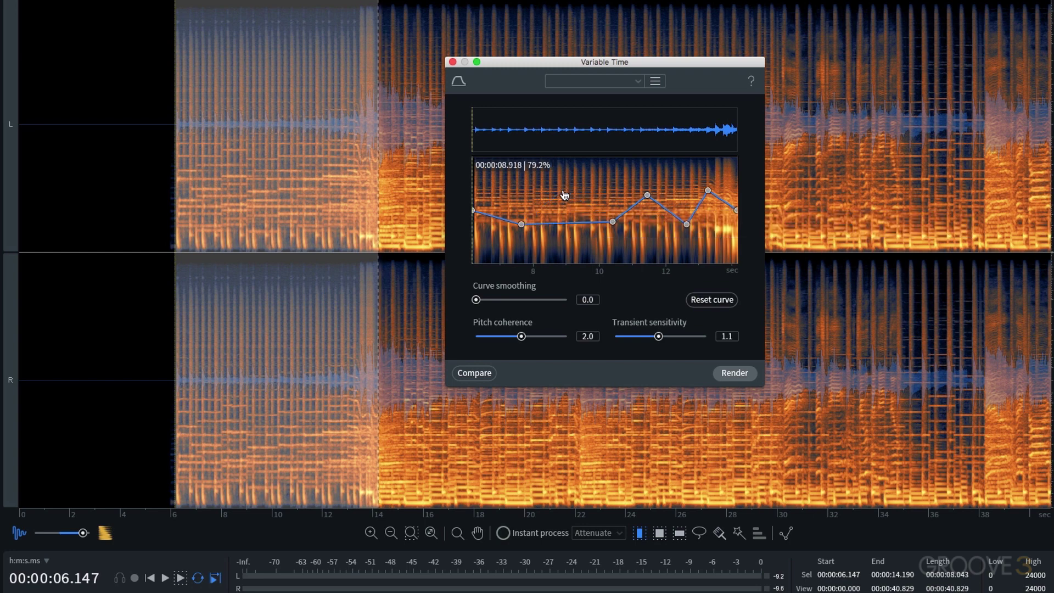
mouse_move(563, 191)
mouse_down()
mouse_move(552, 191)
mouse_move(615, 187)
mouse_move(568, 177)
mouse_up()
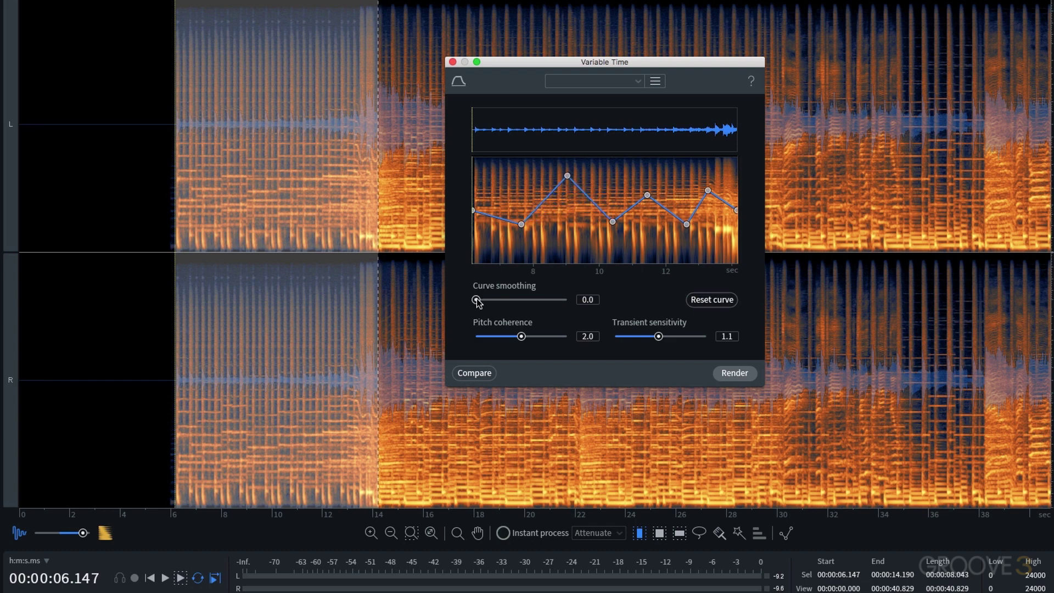
mouse_move(475, 299)
mouse_down()
mouse_move(500, 301)
mouse_move(472, 300)
mouse_up()
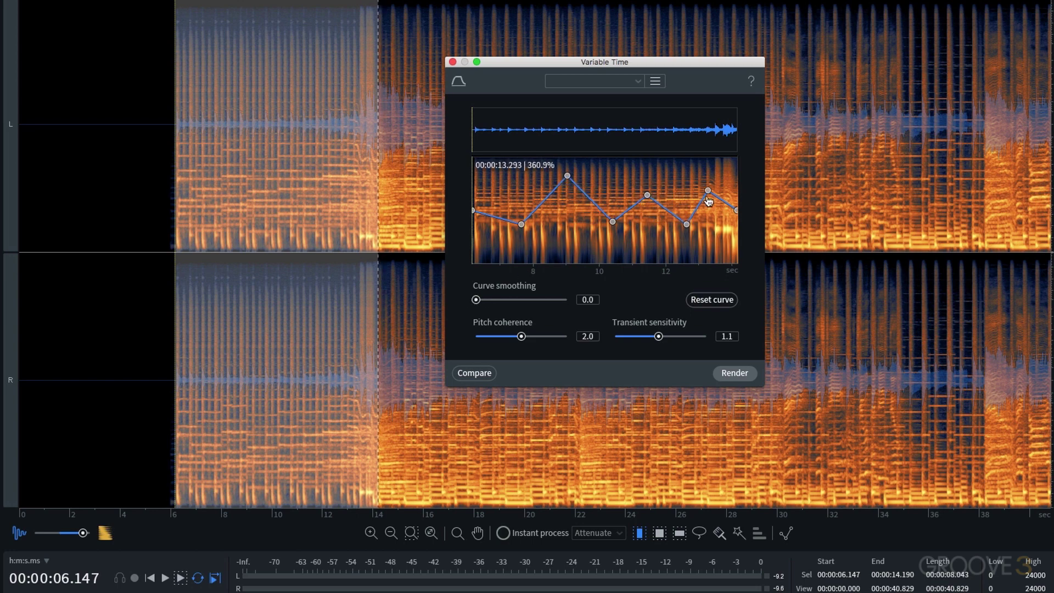
drag(477, 299, 492, 300)
- Render and audition the stretched intro, then undo it and reset the curve with zero smoothing
click(734, 373)
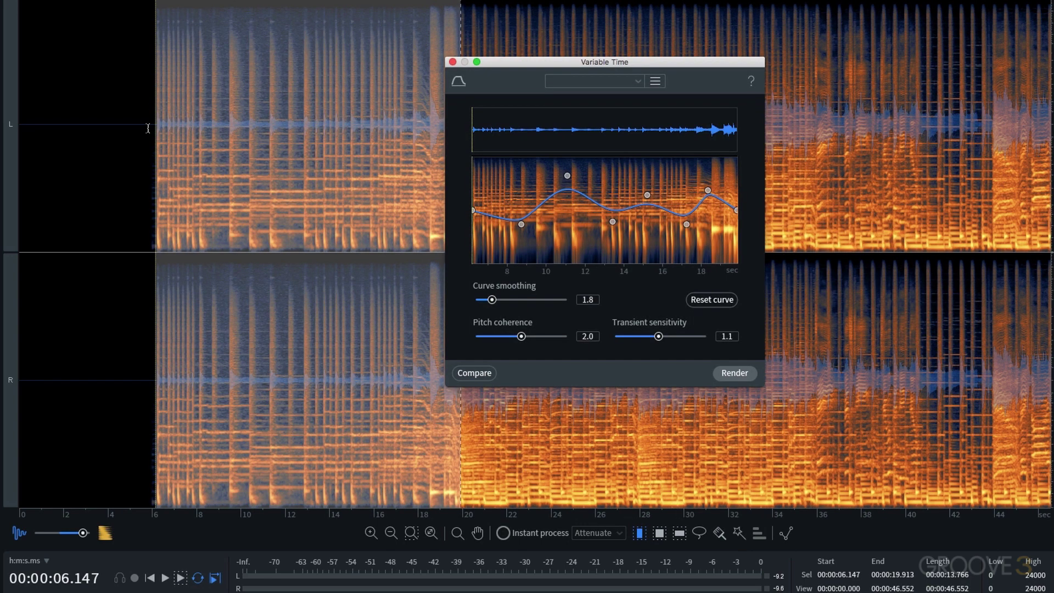
key(space)
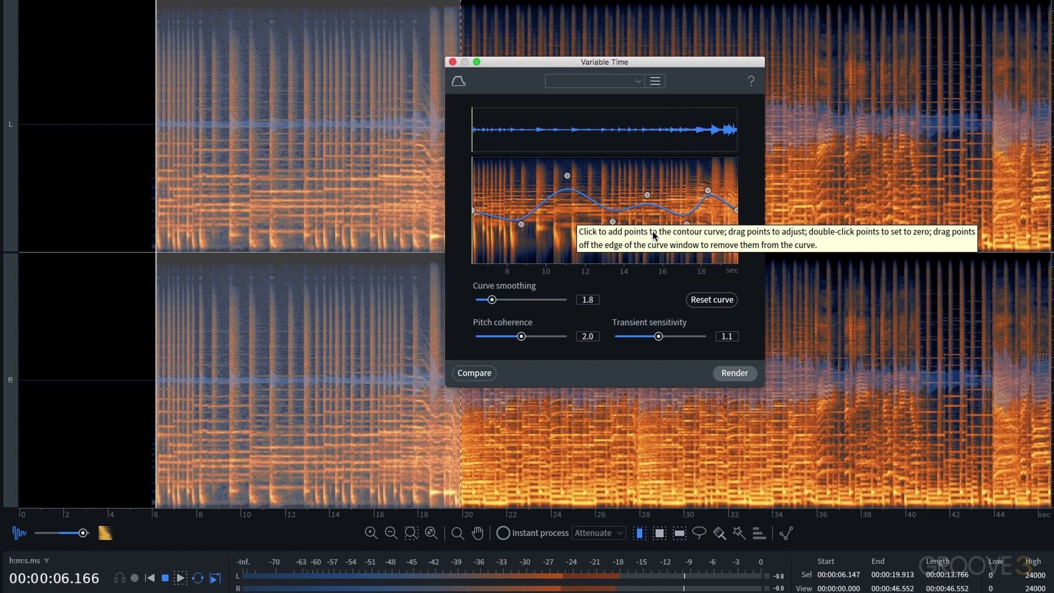
key(space)
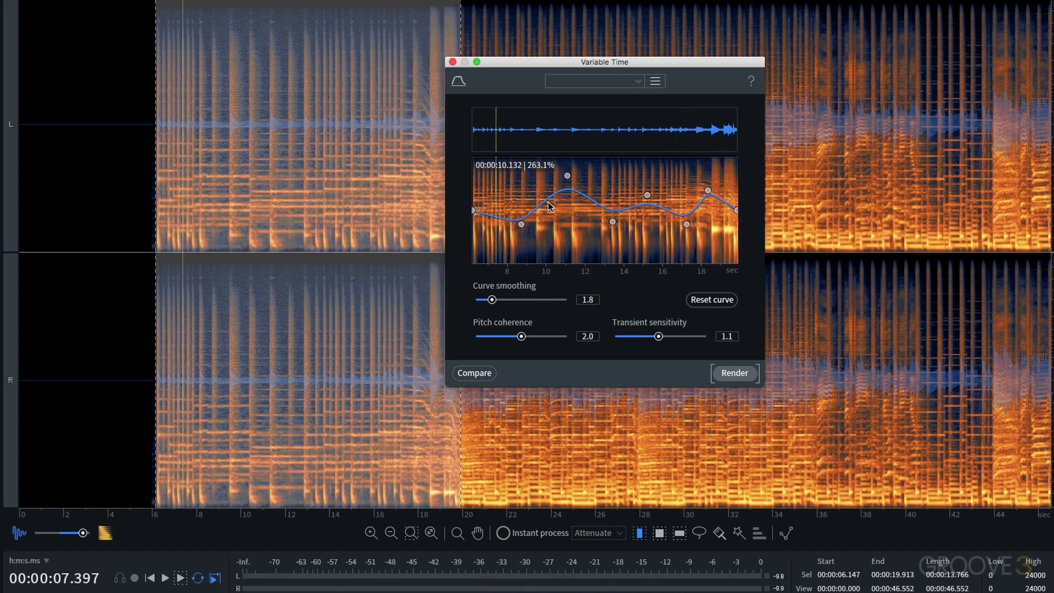
key(super+z)
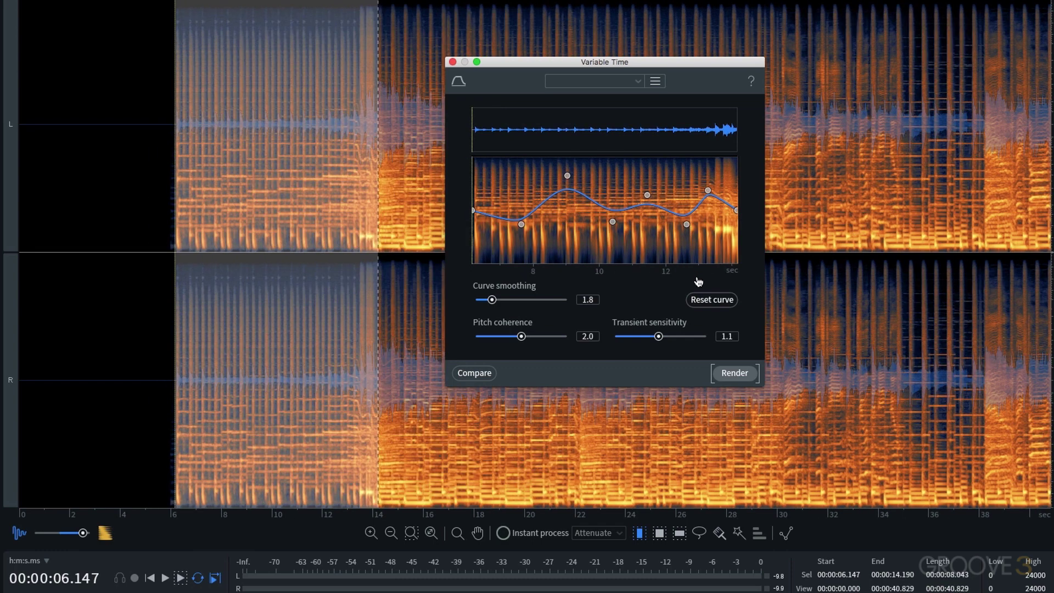
click(708, 299)
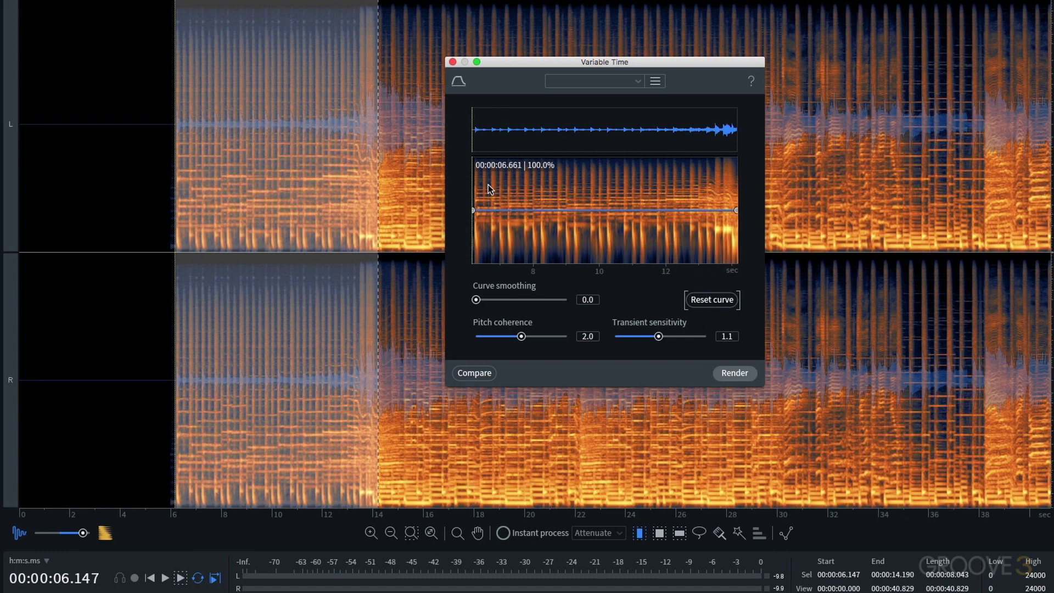
- Swap Variable Time for Variable Pitch, reset its curve, and let pitch changes alter timing
click(453, 62)
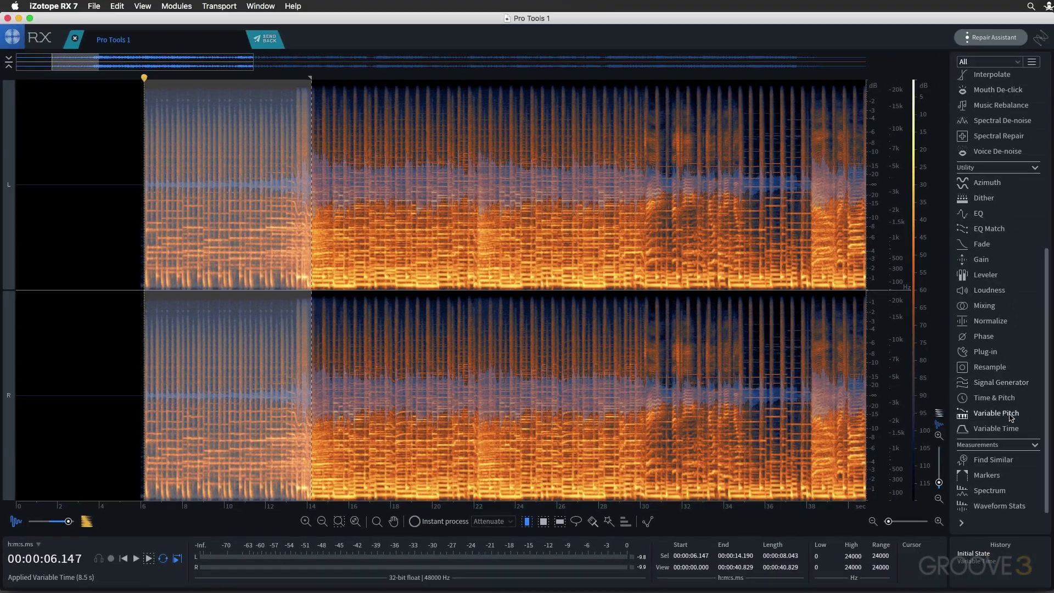
click(995, 413)
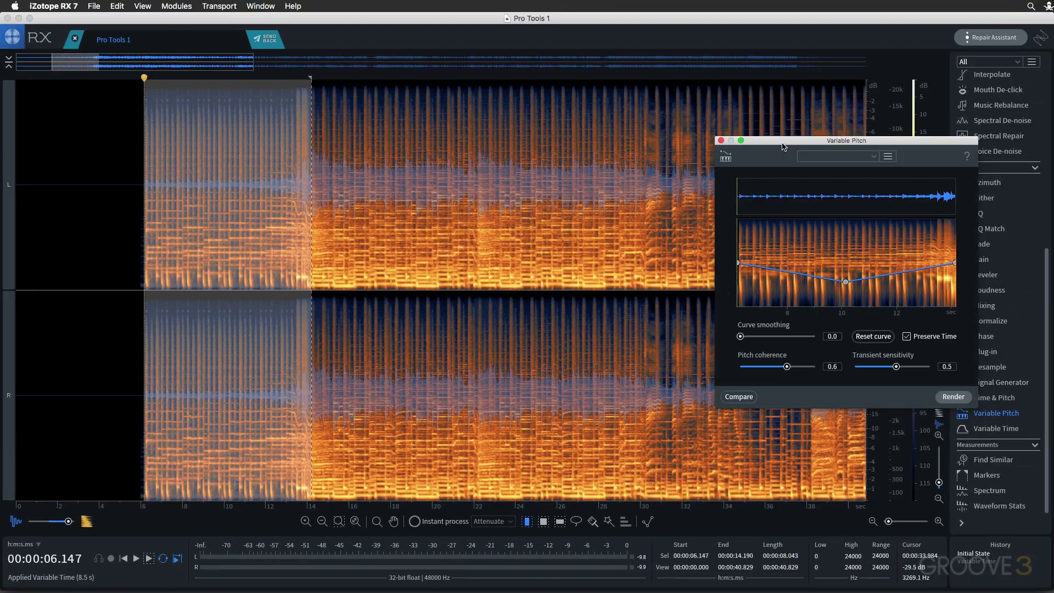
drag(783, 145, 480, 141)
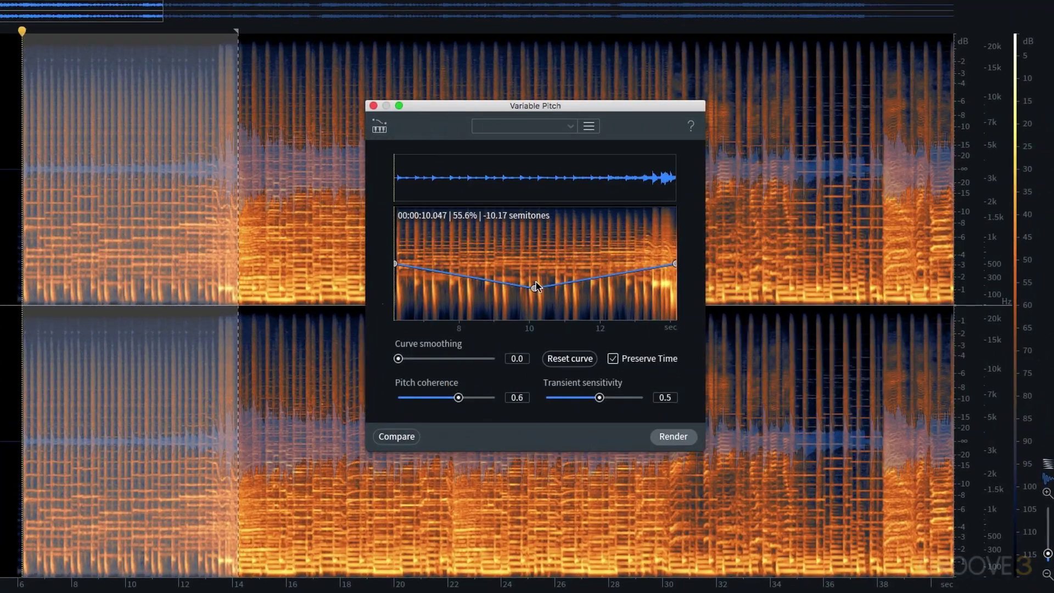
click(569, 330)
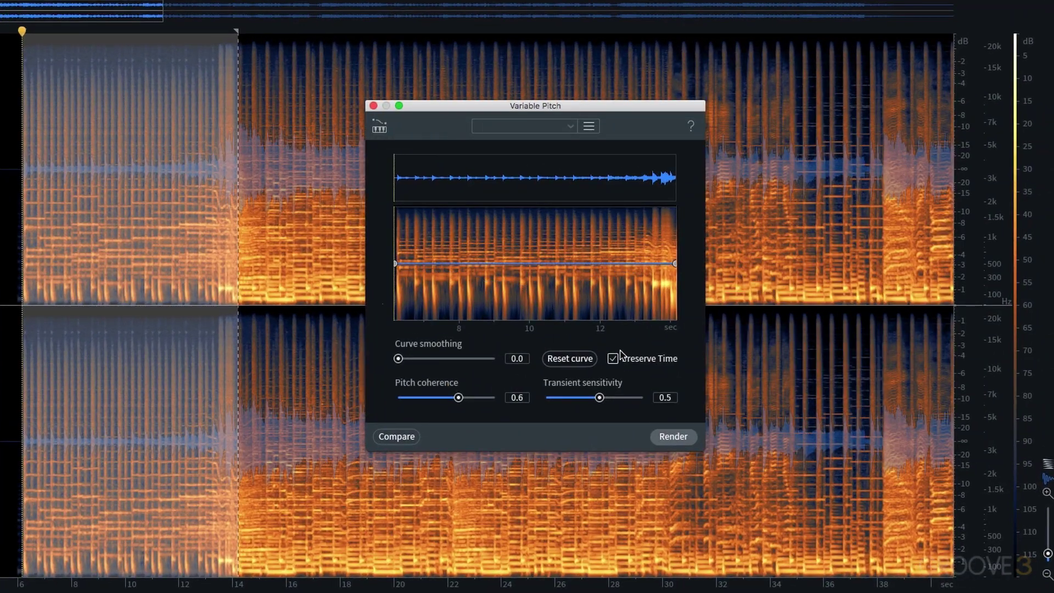
click(612, 358)
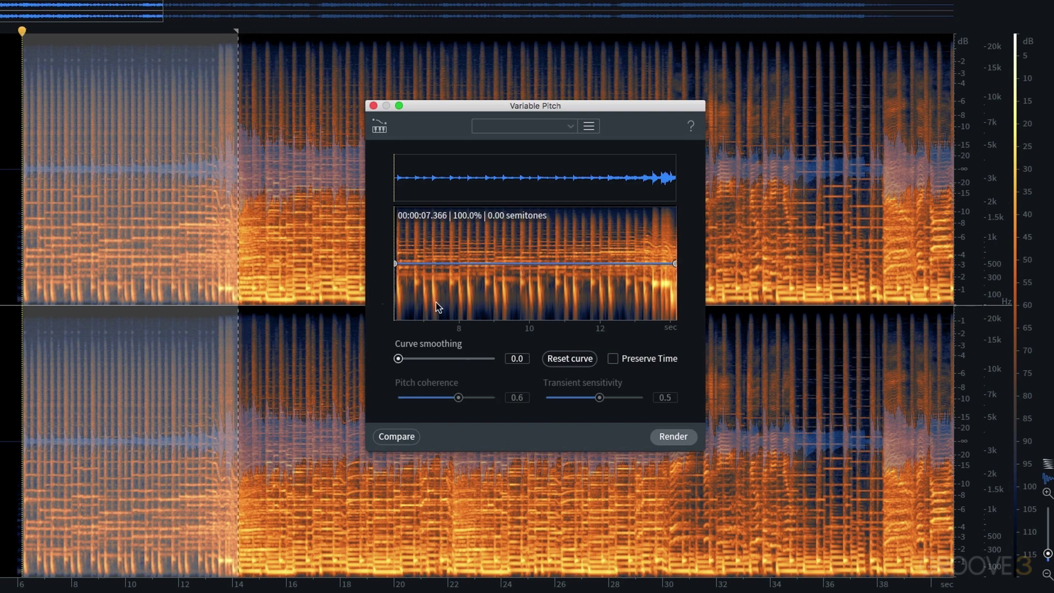
- Render and audition a rising pitch curve, then raise its start to about +4 semitones
drag(397, 270, 395, 277)
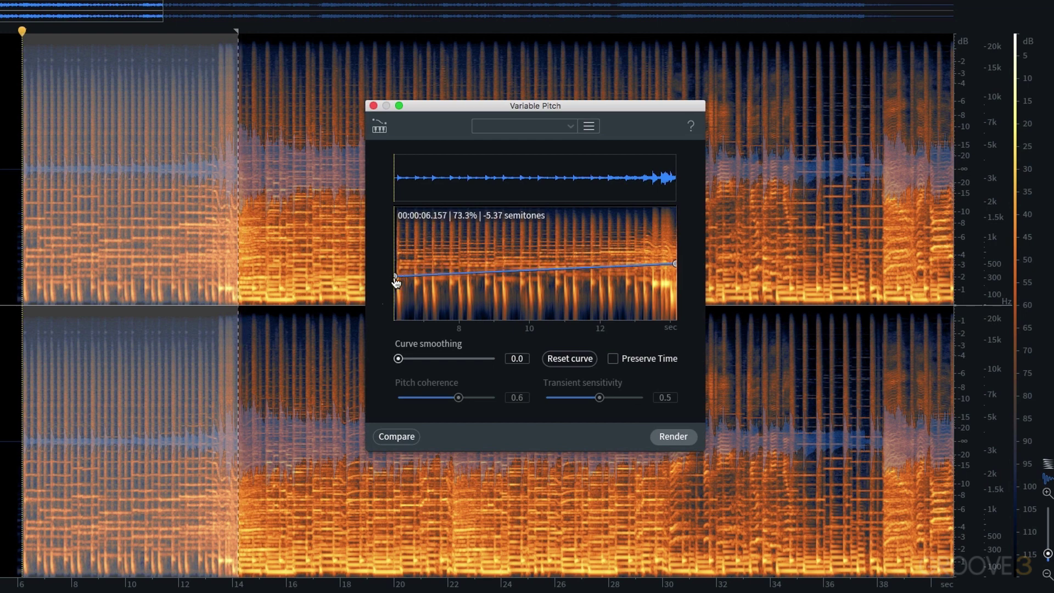
click(669, 438)
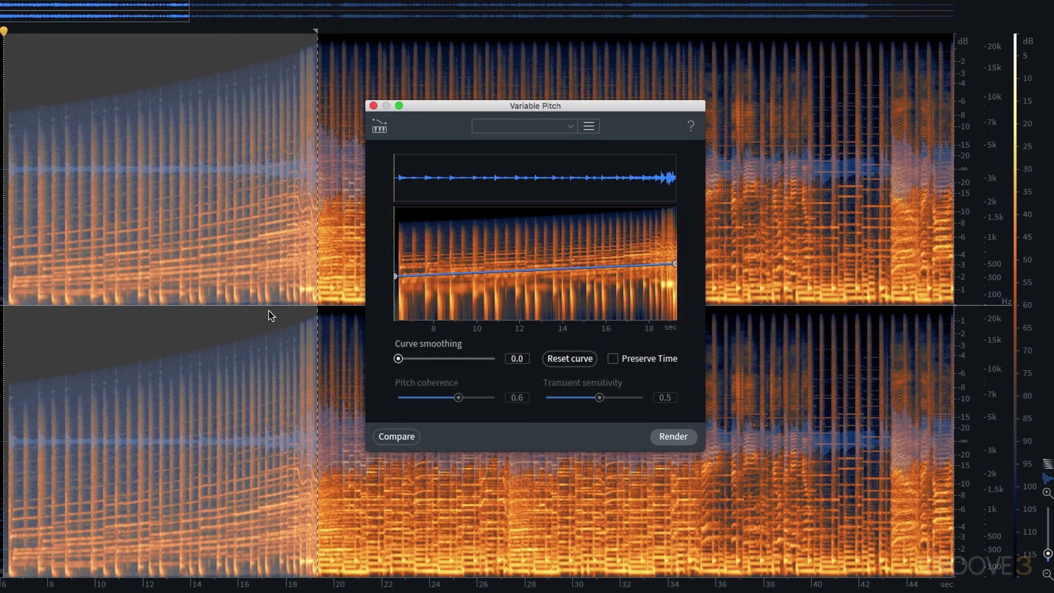
key(space)
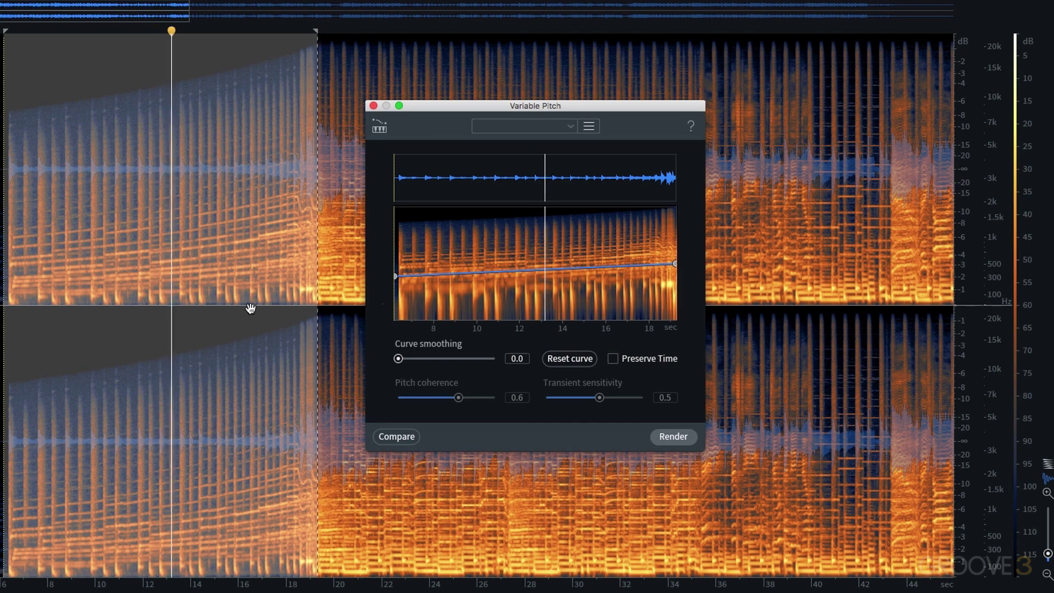
key(space)
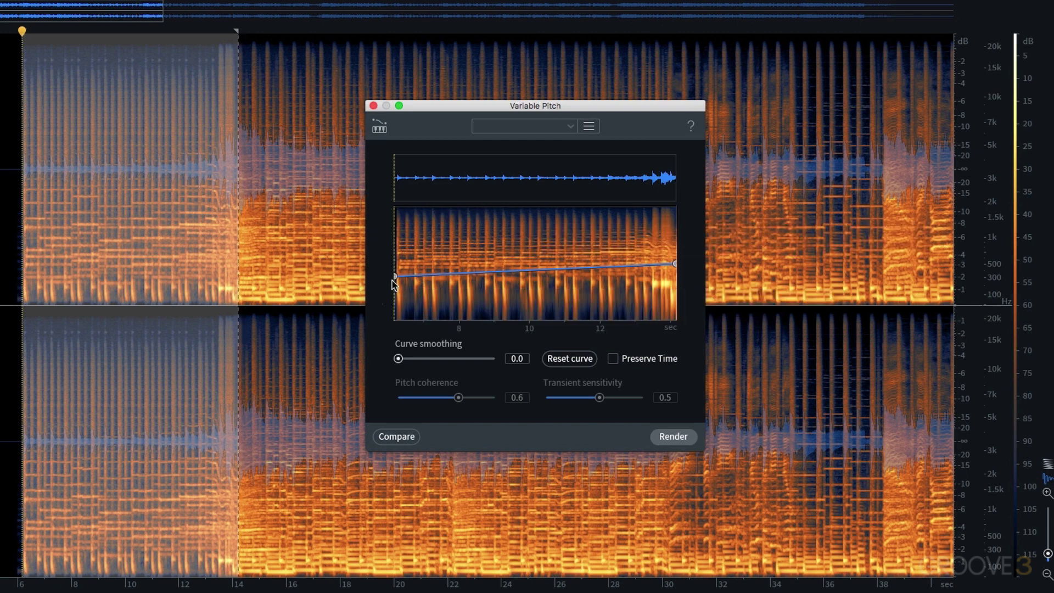
mouse_move(395, 276)
mouse_down()
mouse_move(393, 255)
mouse_move(403, 260)
mouse_up()
- Reset the pitch start, turn on Preserve Time, and add rises near 8 and 12 s and a 10.5 s dip
double_click(396, 254)
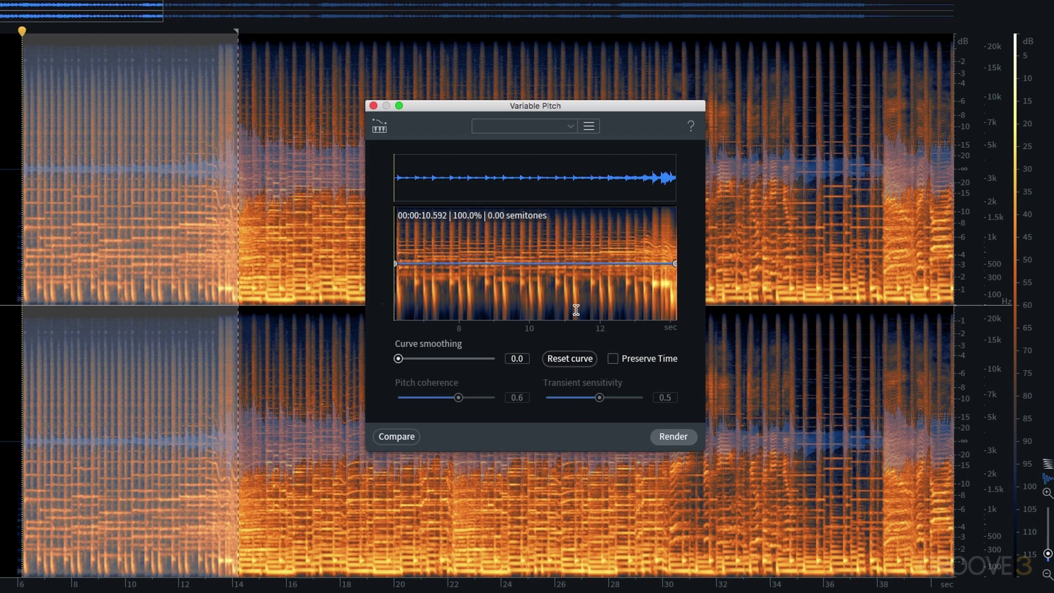
click(614, 358)
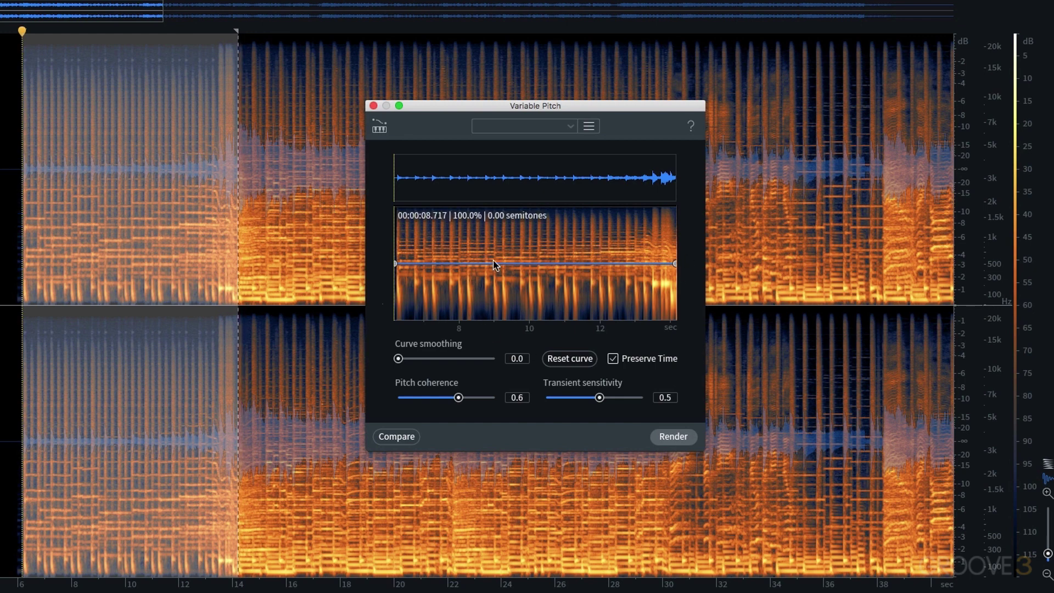
drag(458, 263, 458, 254)
click(545, 268)
drag(545, 269, 538, 277)
drag(601, 274, 601, 251)
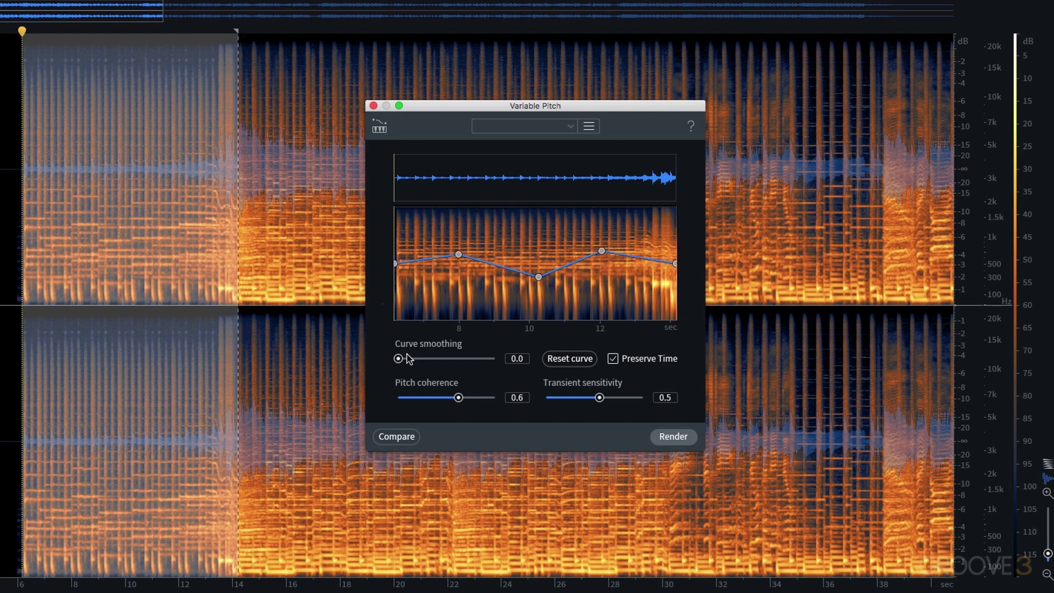
- Set pitch curve smoothing to 2.5, render and play the intro, then turn Preserve Time off
drag(413, 356, 422, 355)
click(673, 436)
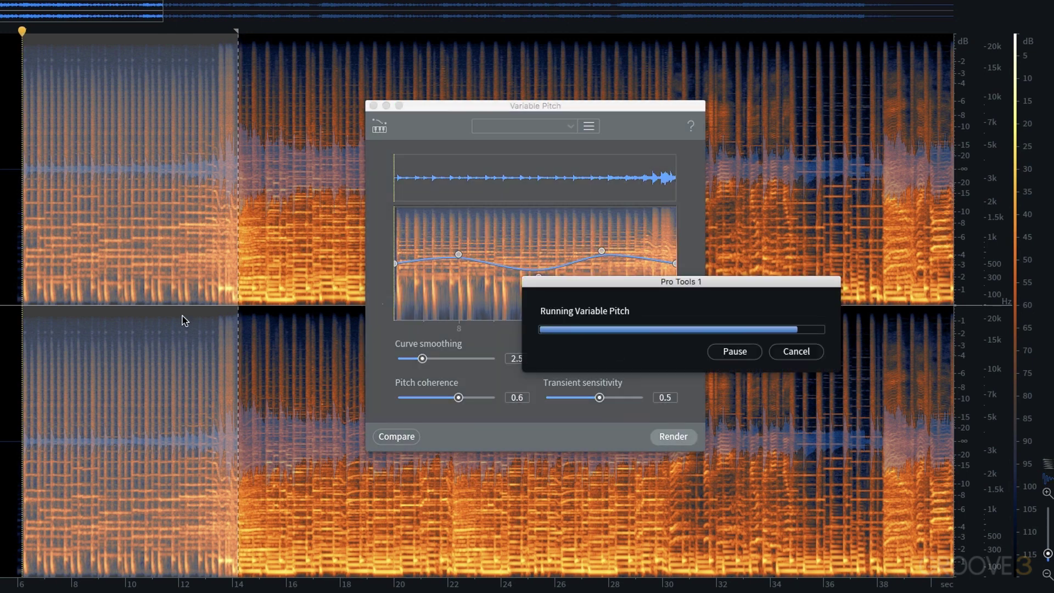
key(space)
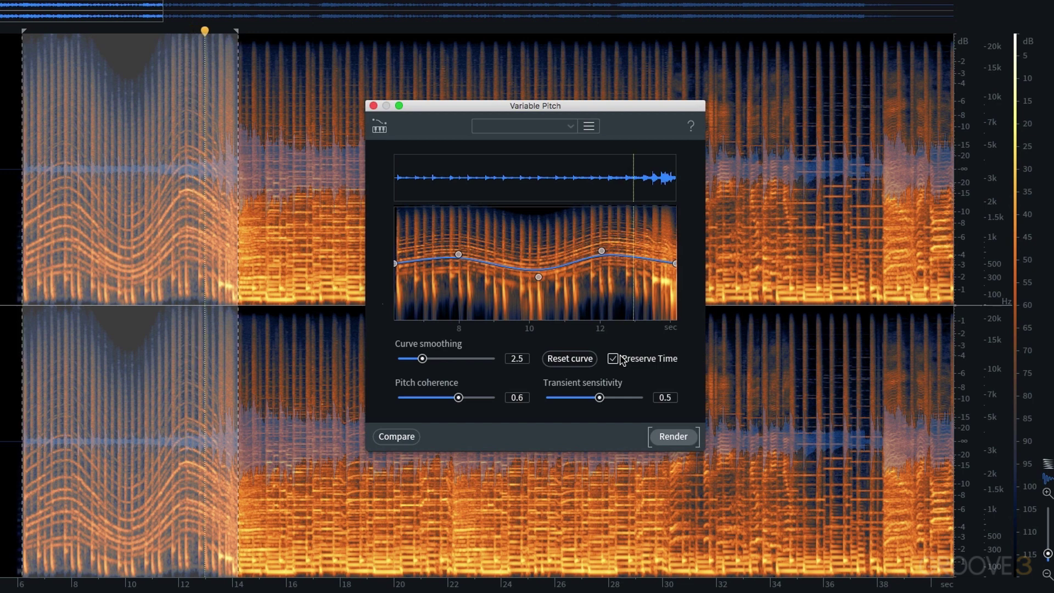
click(614, 359)
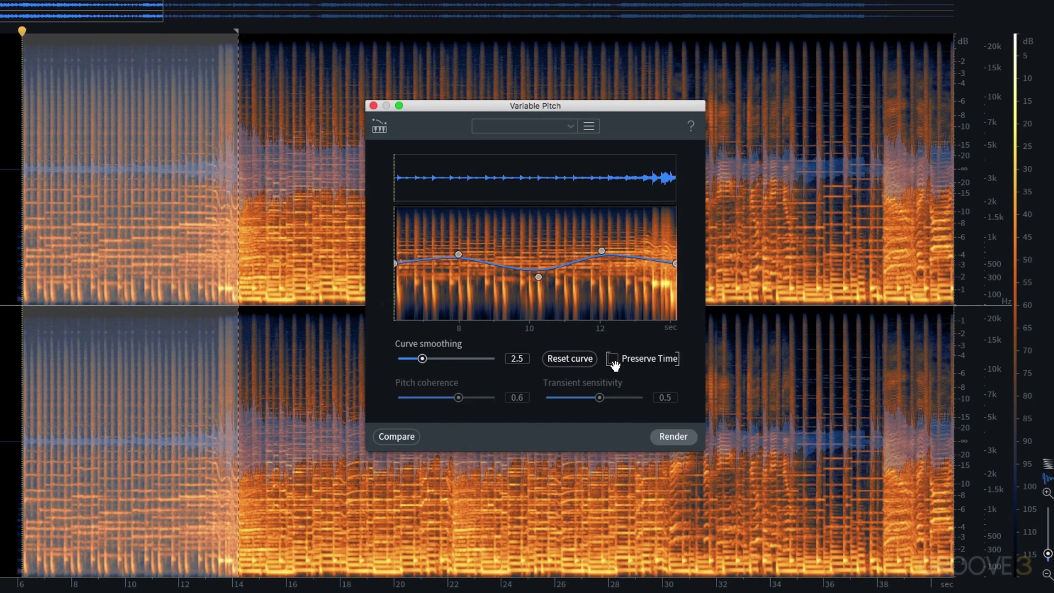
- Turn Preserve Time back on, zoom in, and audition the audio from near 13 s
click(612, 359)
click(229, 182)
scroll(233, 216, up, 5)
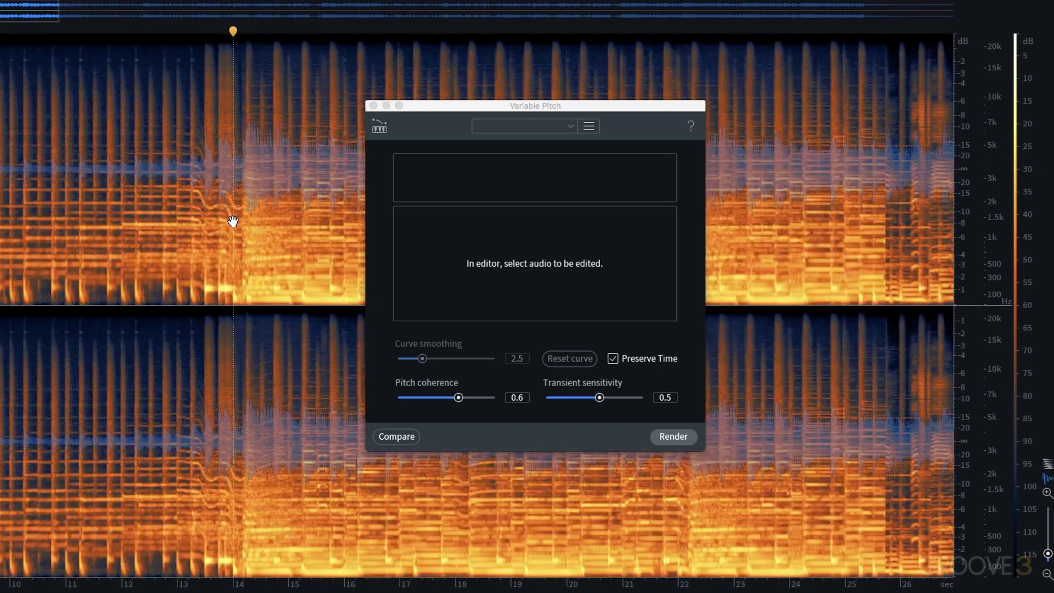
scroll(233, 221, up, 3)
click(136, 149)
key(space)
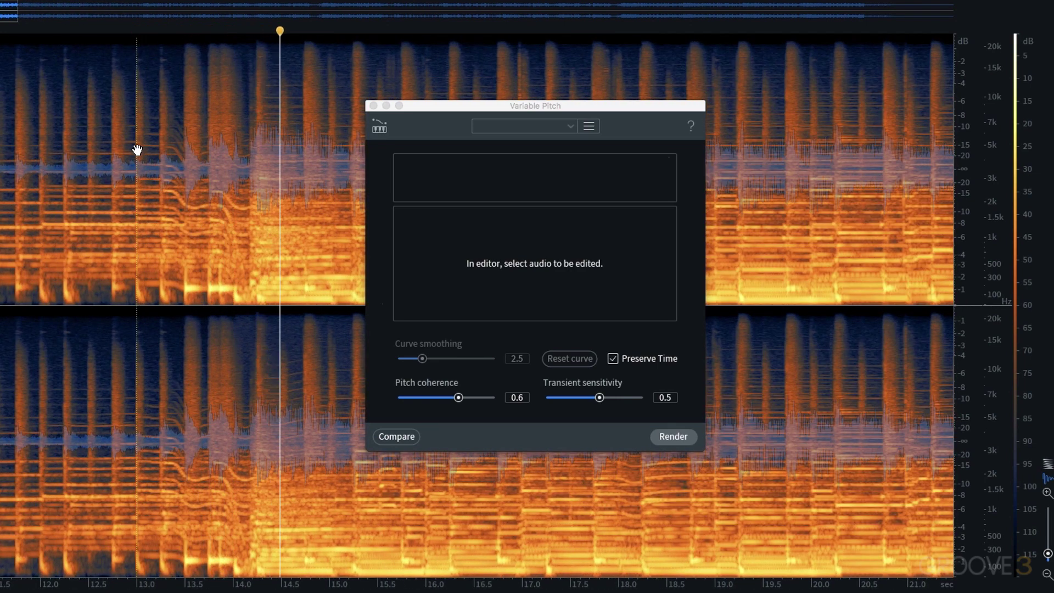
key(space)
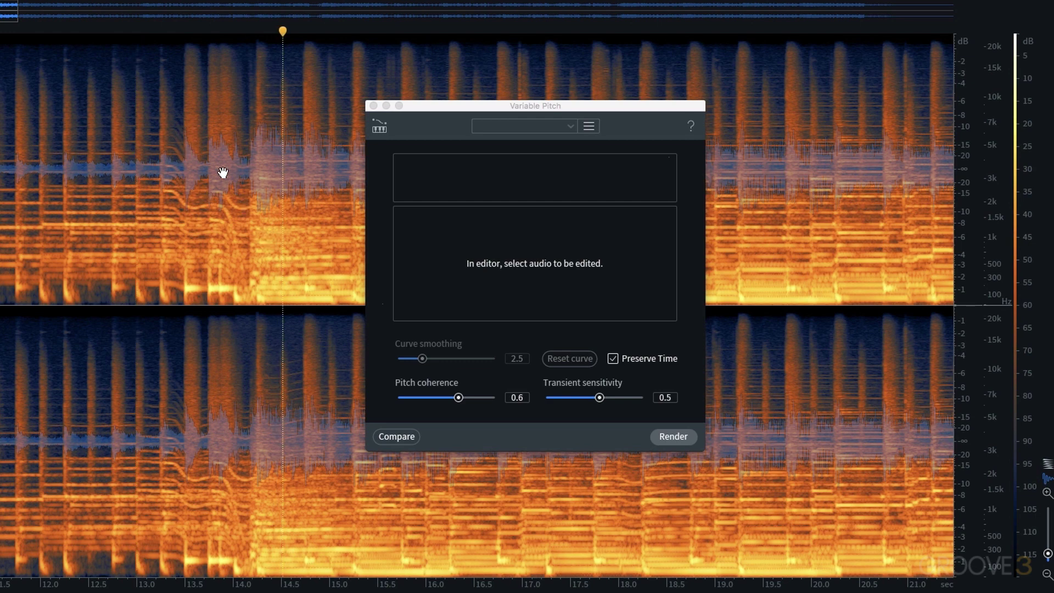
- Render a -12 semitone V-shaped pitch dive on the 13–14 s passage and play it back
drag(159, 118, 254, 122)
click(570, 359)
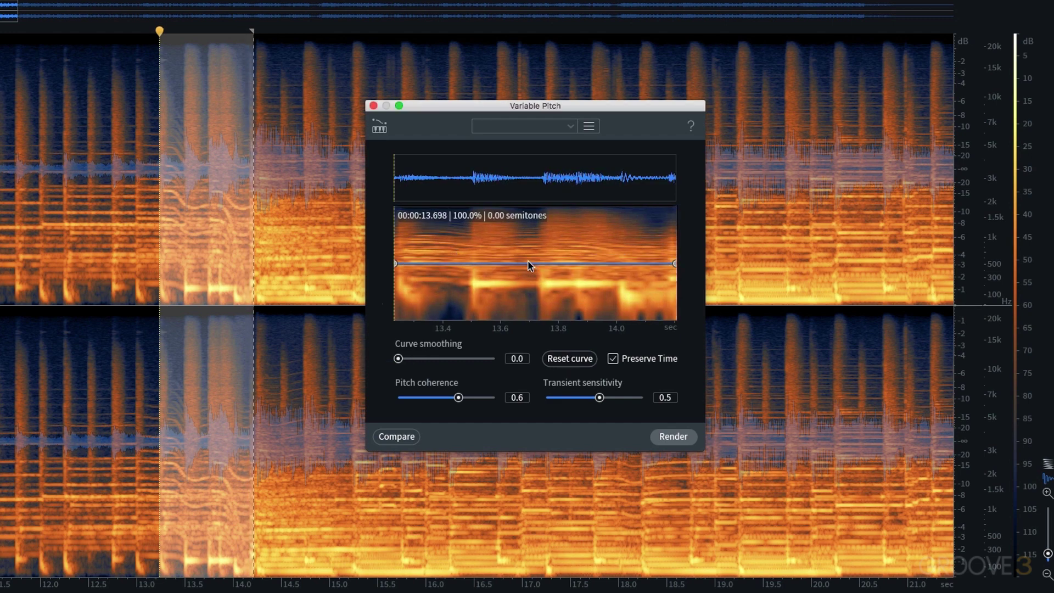
drag(533, 265, 540, 296)
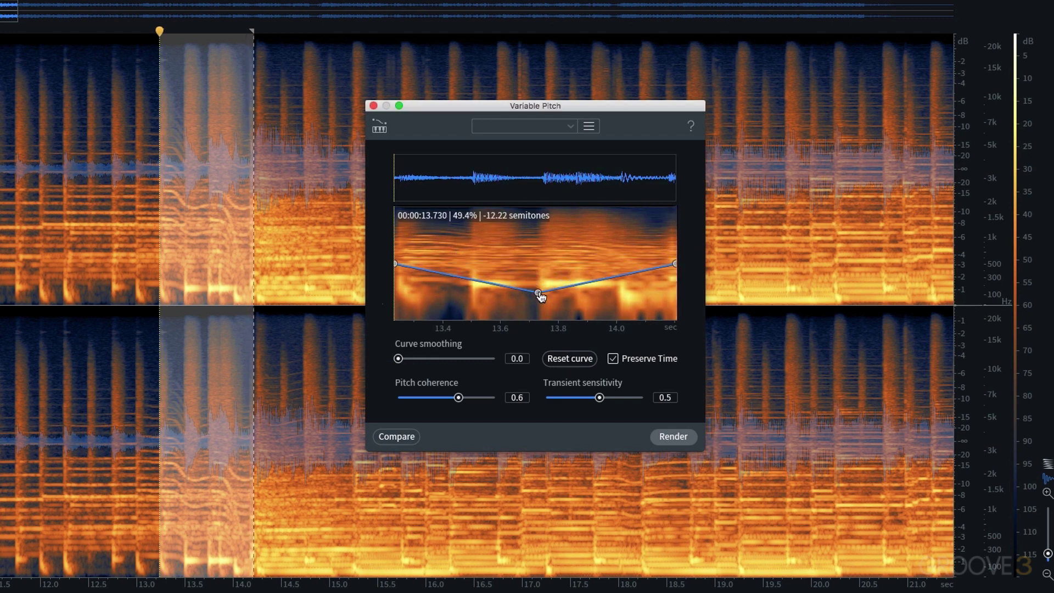
click(686, 439)
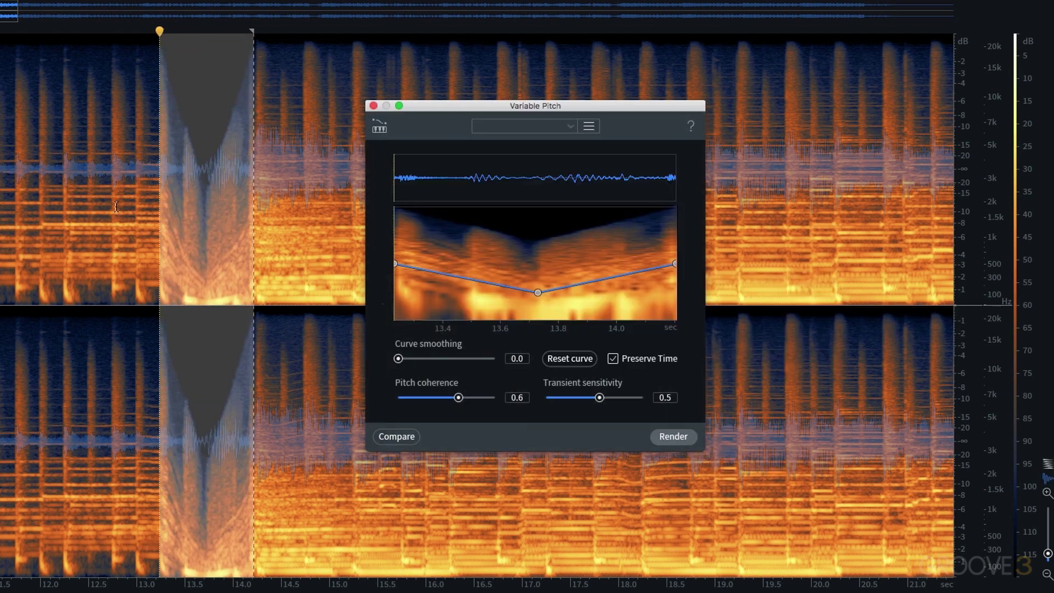
click(73, 165)
key(space)
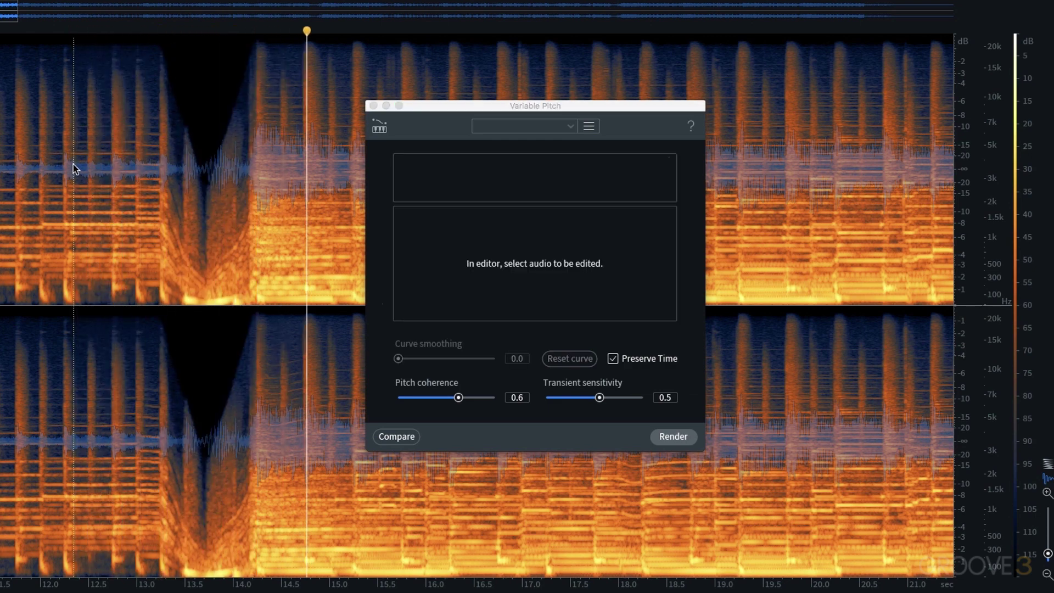
- Stop playback, return to RX 7, and open the Breath Control module
key(super+z)
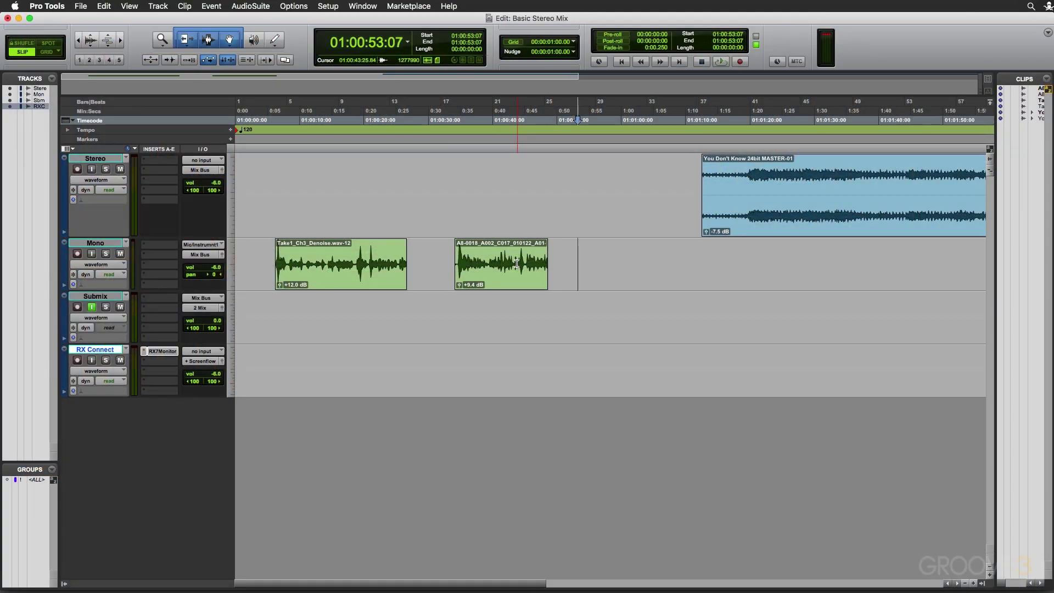
key(super+Tab)
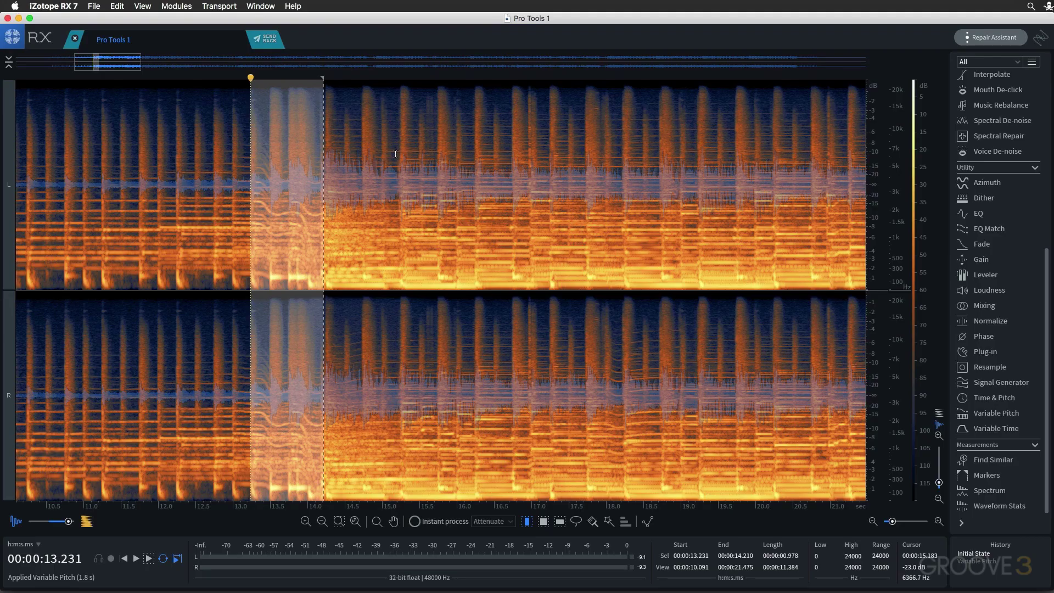
scroll(1002, 125, up, 10)
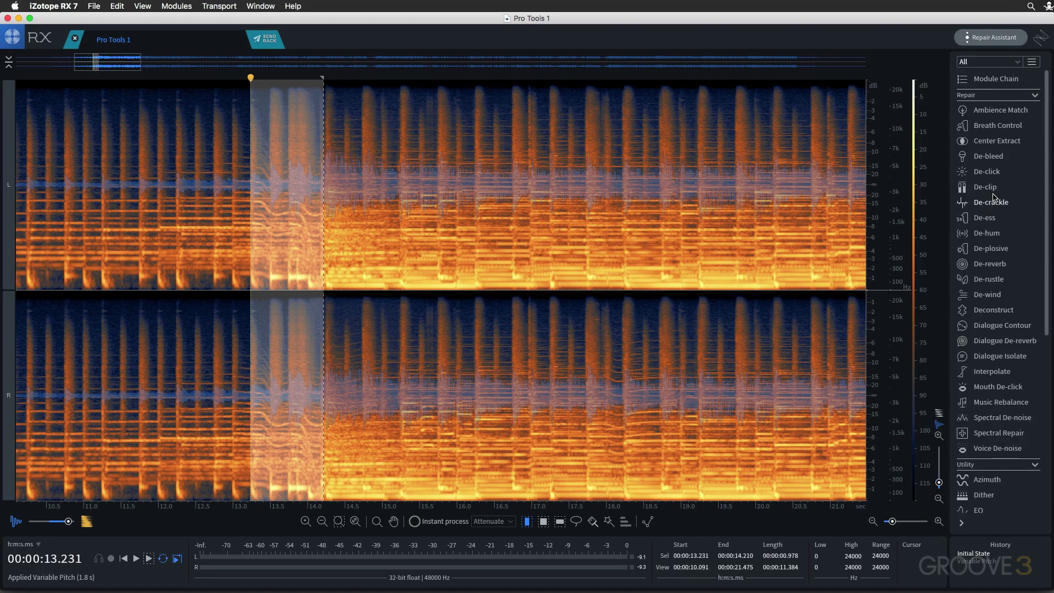
click(1002, 125)
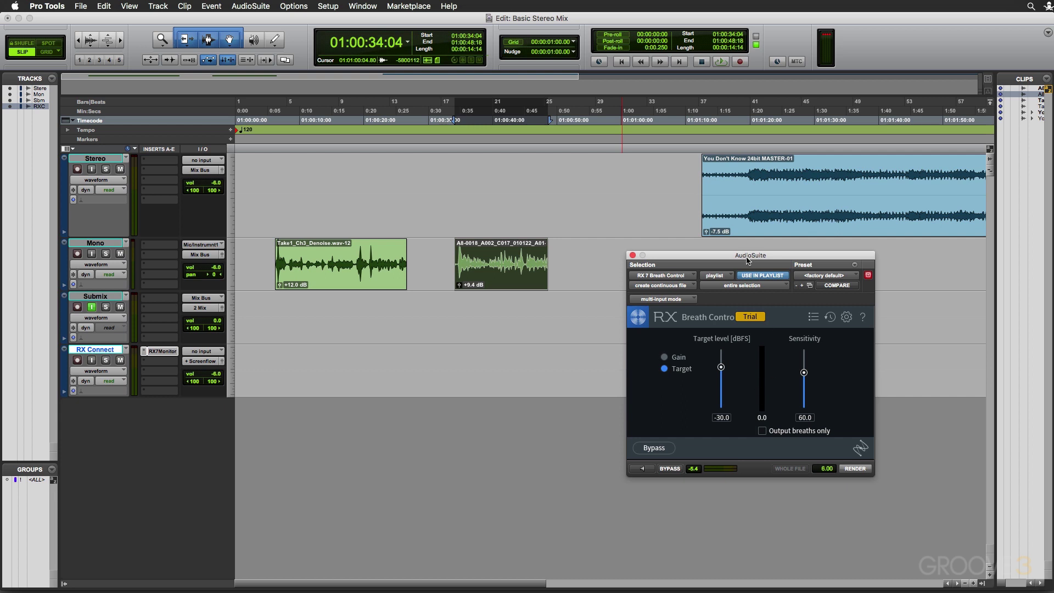
drag(744, 256, 709, 221)
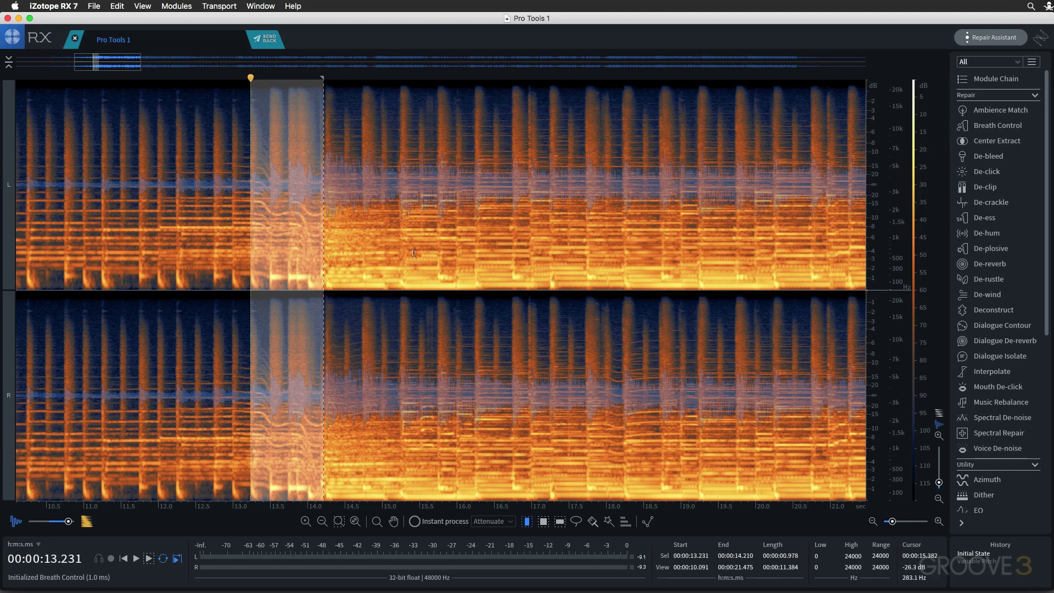
click(420, 234)
click(996, 125)
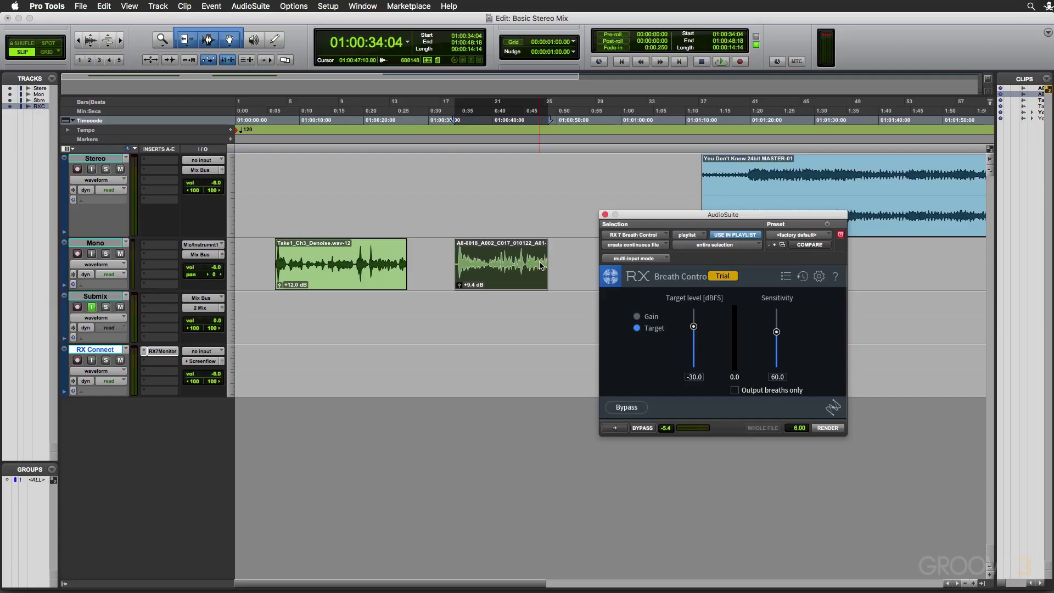
drag(666, 217, 638, 226)
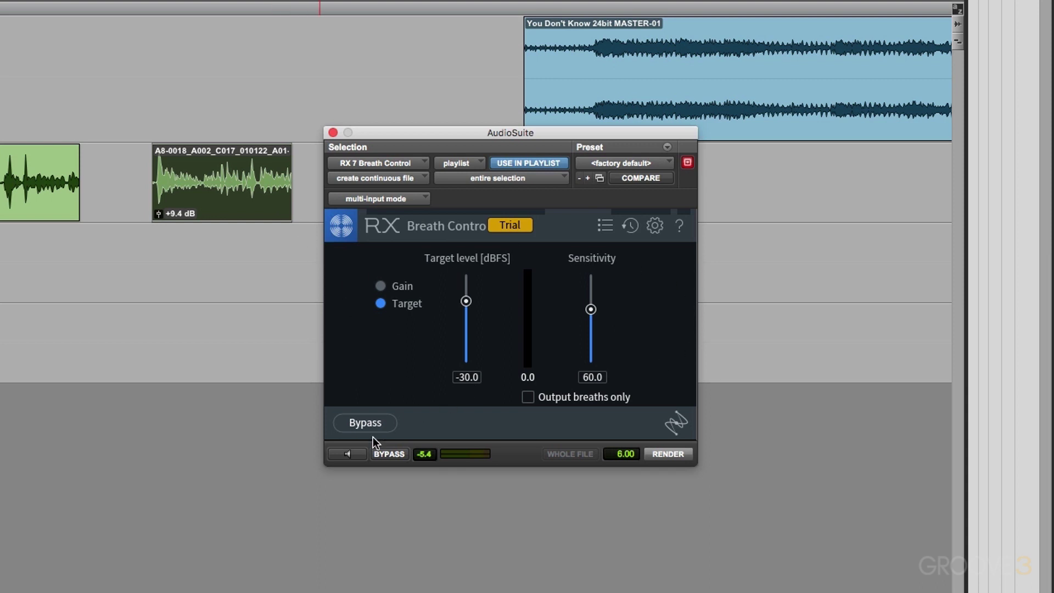
click(351, 456)
click(396, 456)
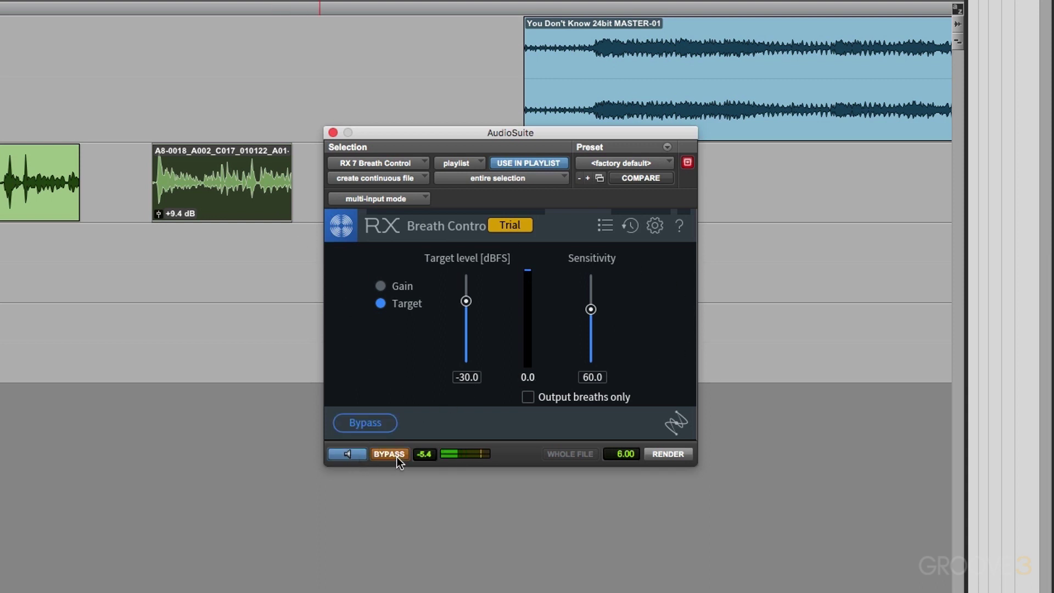
click(397, 456)
click(349, 456)
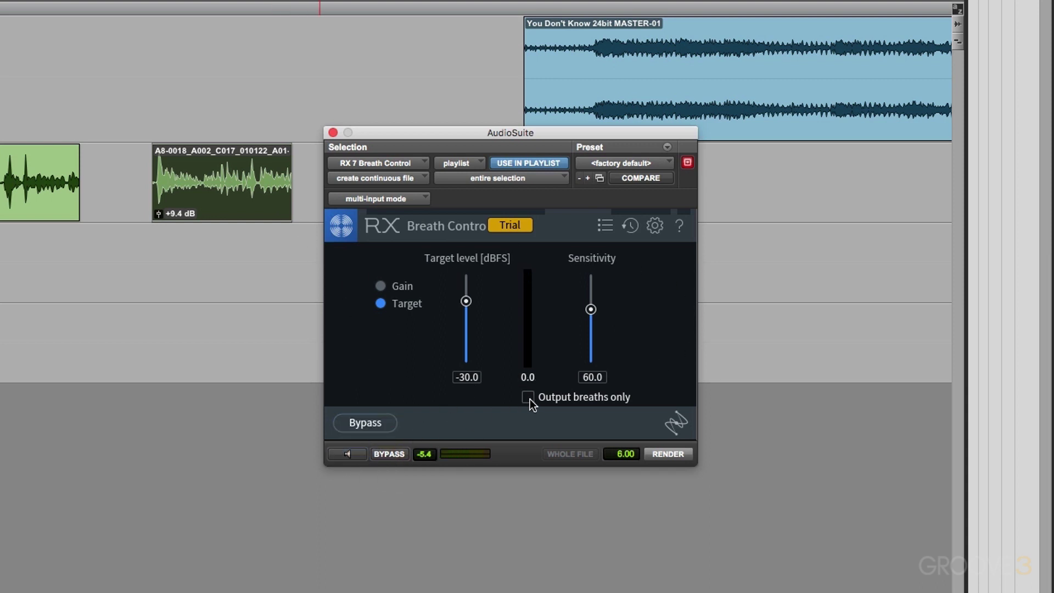